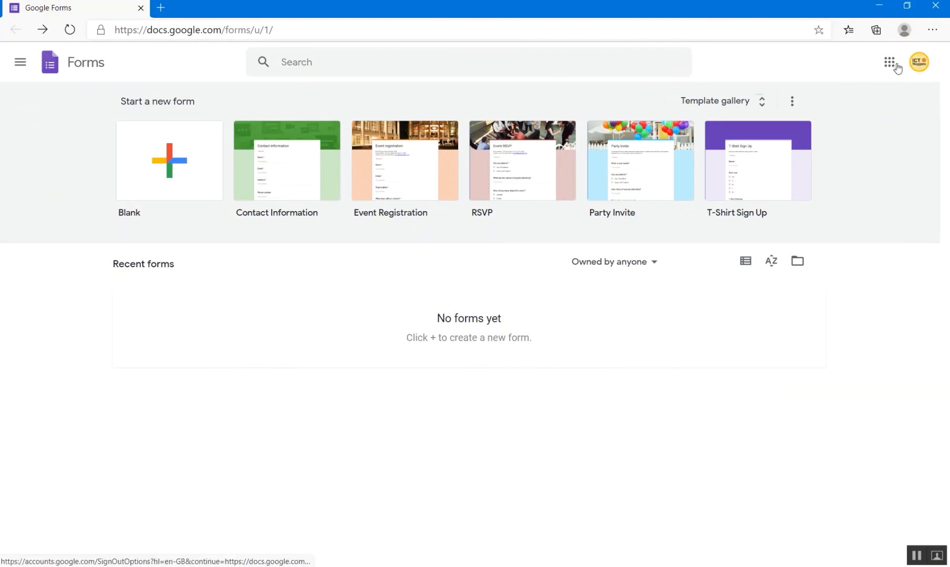
pyautogui.click(354, 32)
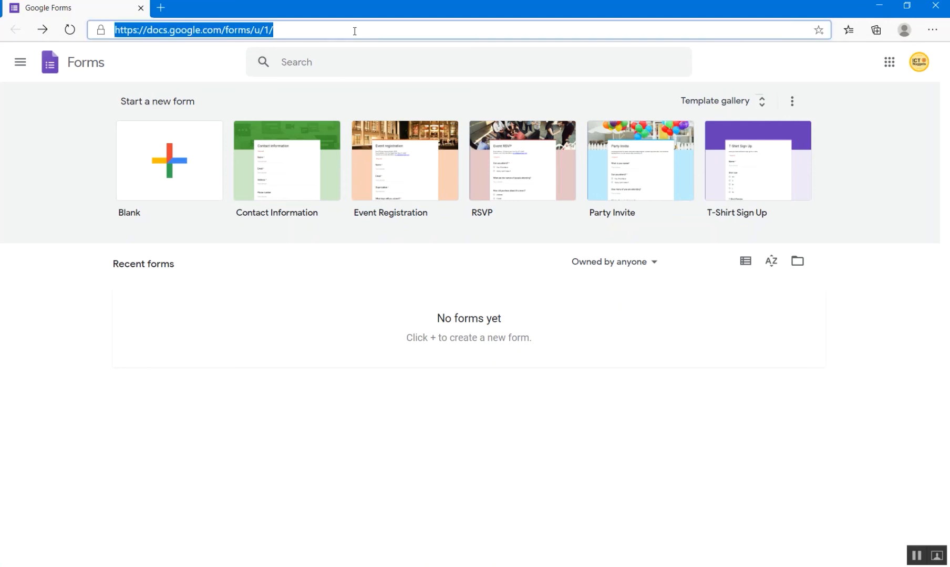
pyautogui.write('for')
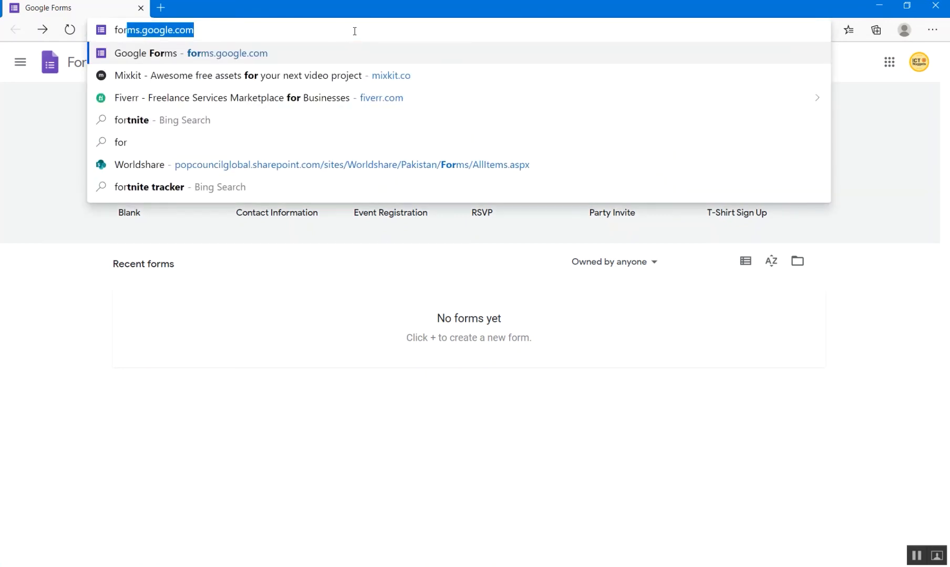
pyautogui.press('Escape')
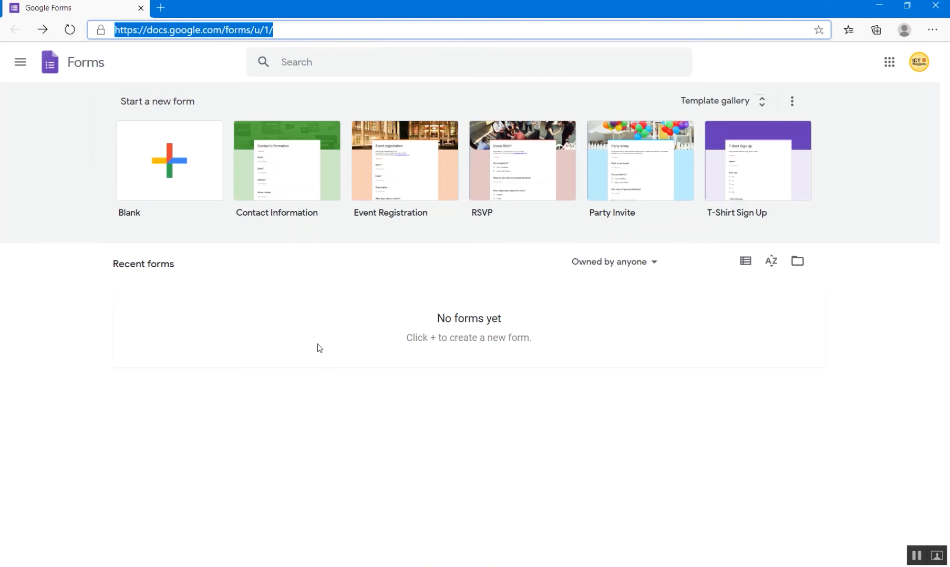
pyautogui.click(317, 325)
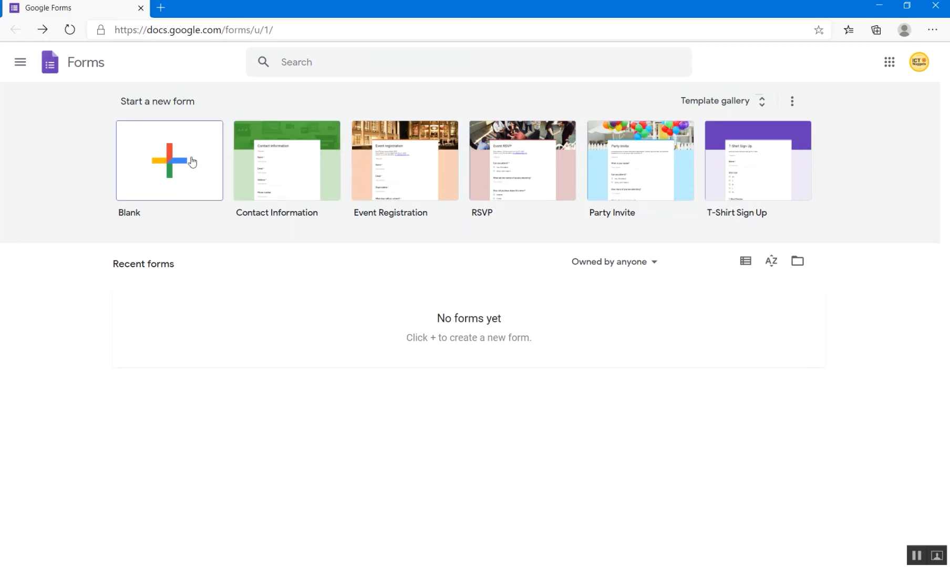
# - Create a blank form titled "Form 1" with the description "This is a test form"
pyautogui.click(166, 164)
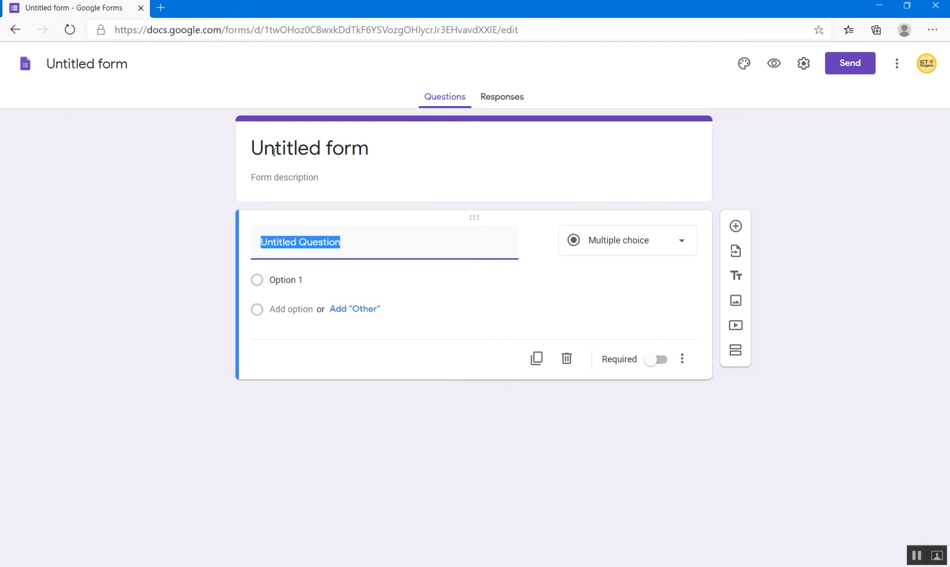
pyautogui.click(307, 152)
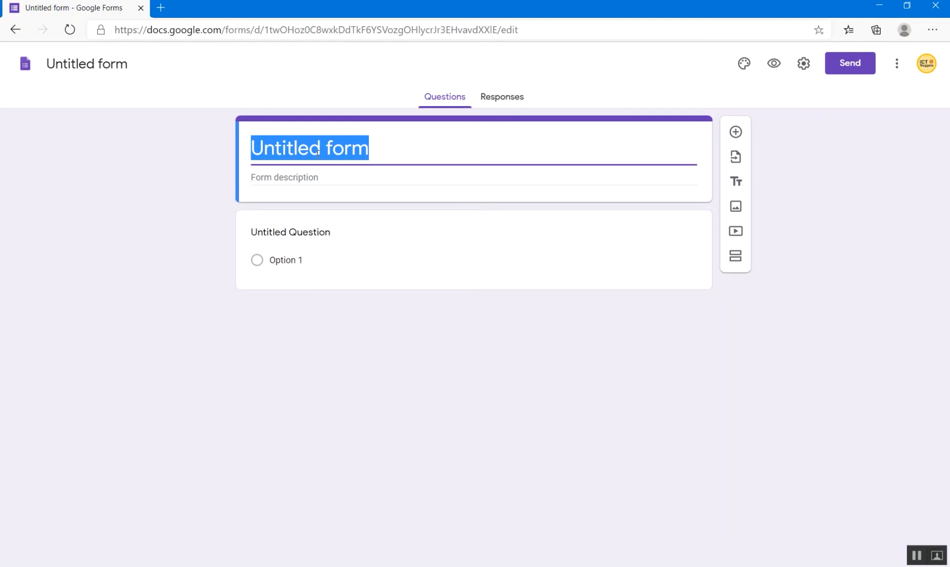
pyautogui.write('Form 1')
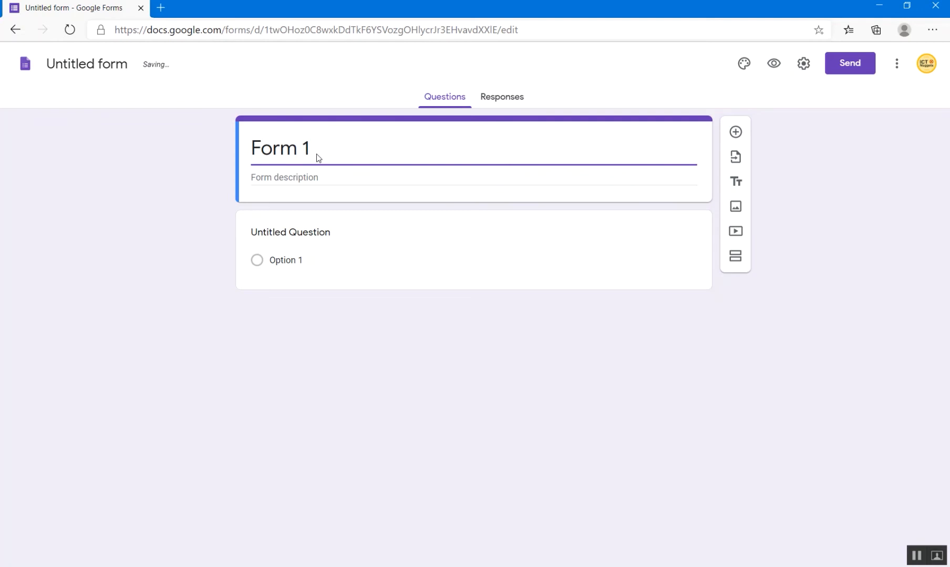
pyautogui.click(316, 177)
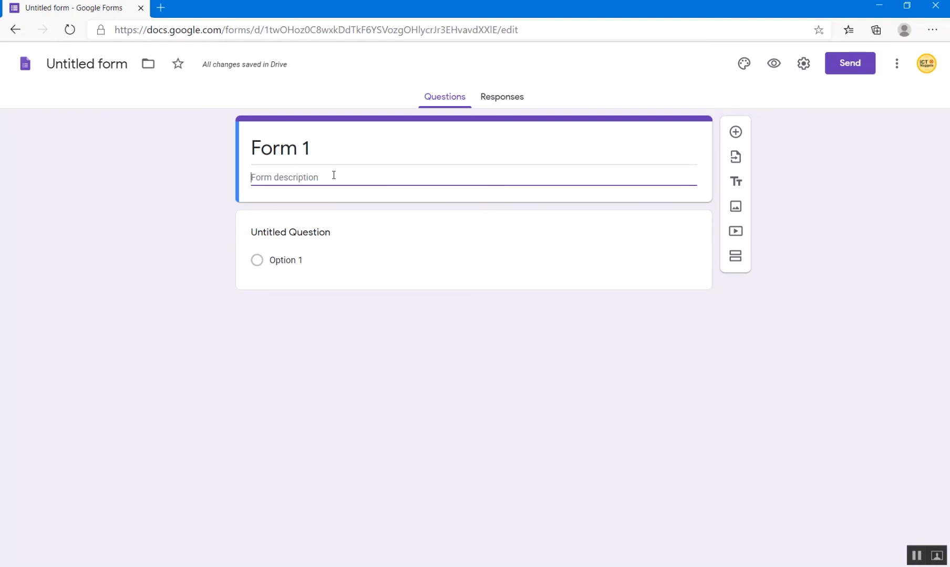
pyautogui.write('This is a test form')
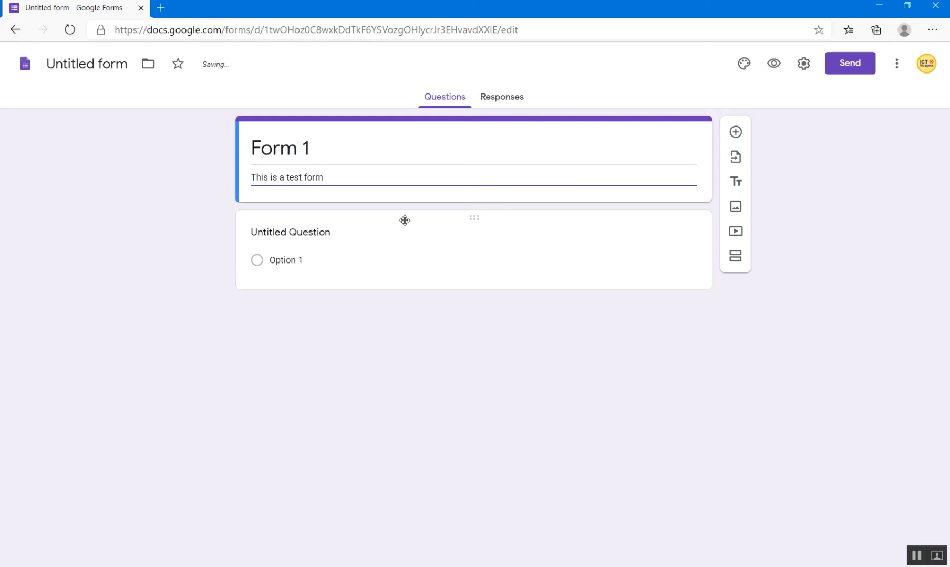
# - Set the first question's text to "What is your name?" and its type to Short answer
pyautogui.click(405, 220)
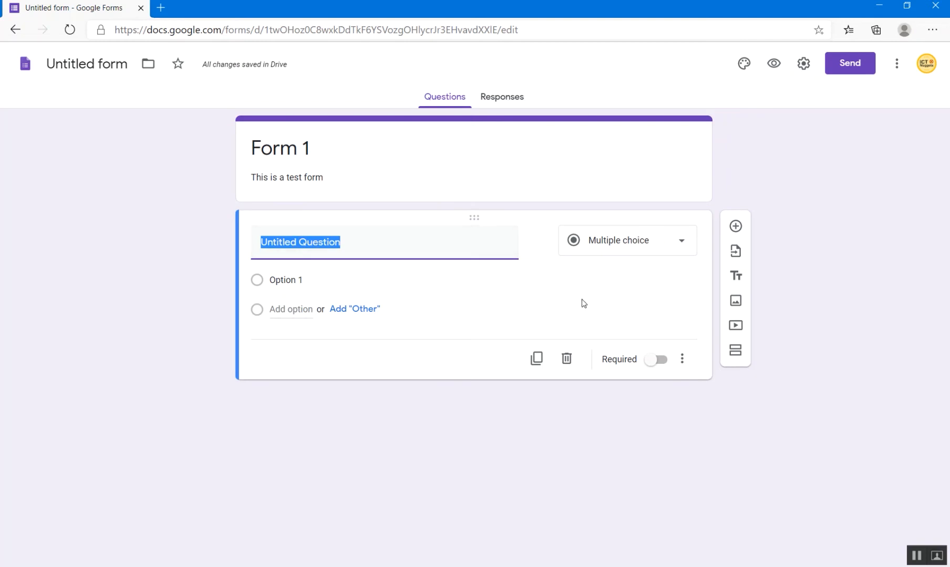
pyautogui.click(683, 244)
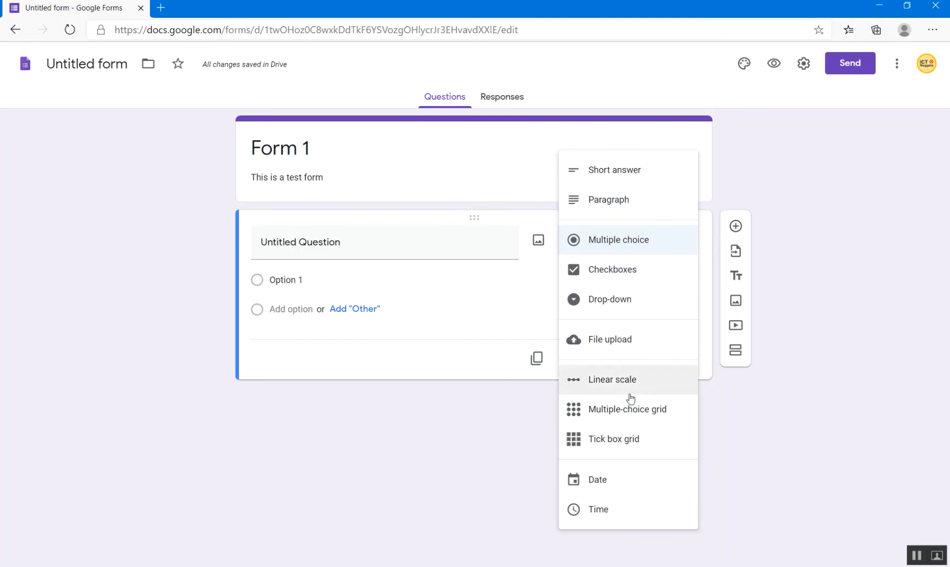
pyautogui.click(786, 235)
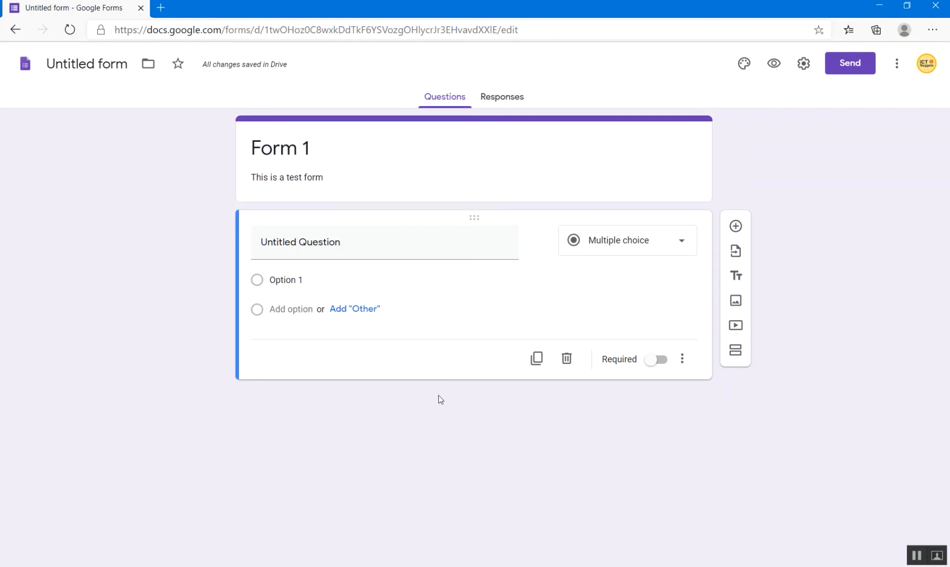
pyautogui.click(366, 240)
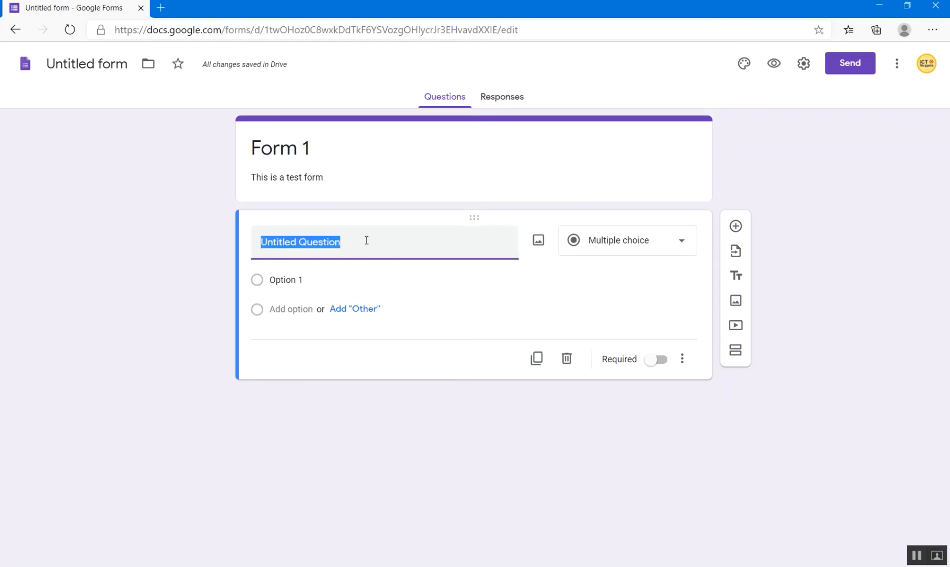
pyautogui.write('What is your name')
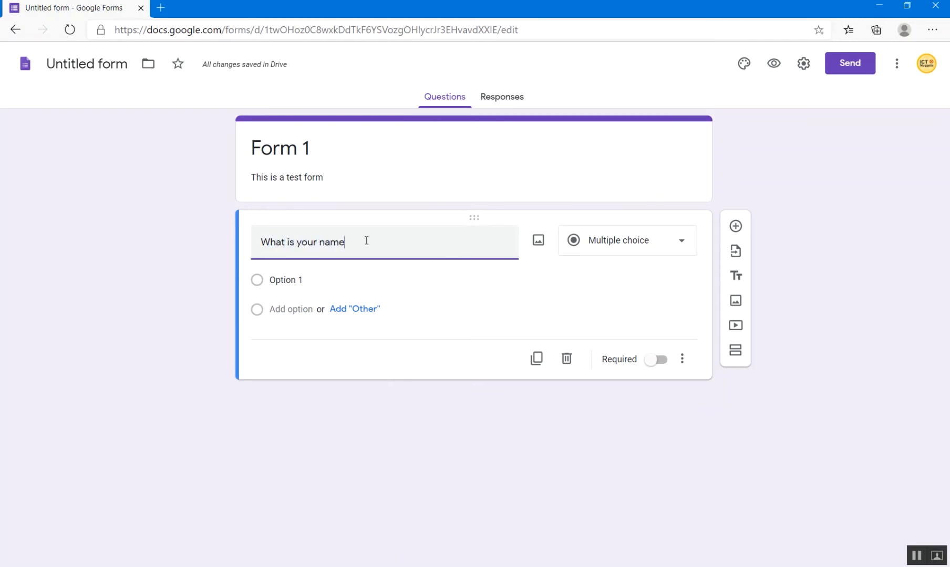
pyautogui.write('?')
pyautogui.click(691, 249)
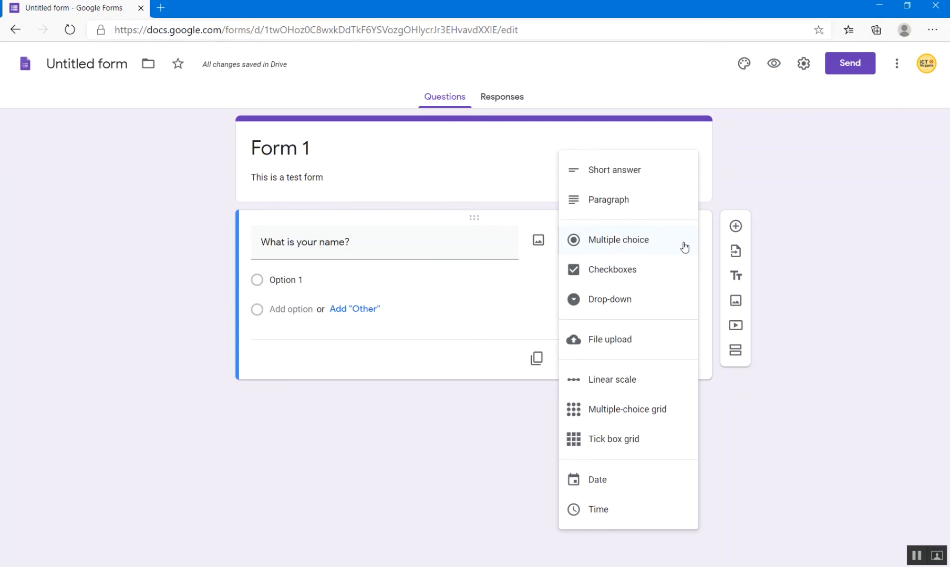
pyautogui.click(615, 176)
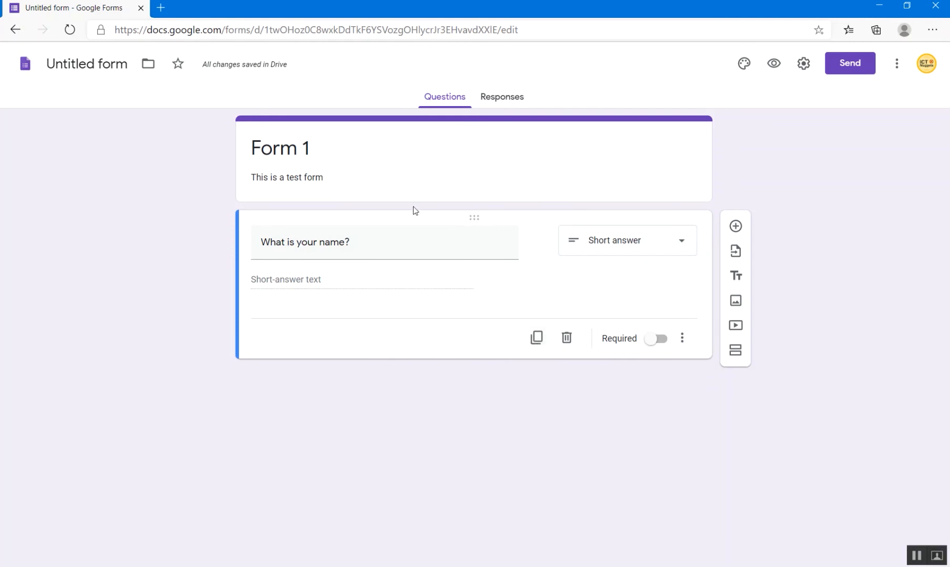
# - Duplicate the "What is your name?" question as a required one and delete that copy again
pyautogui.click(536, 338)
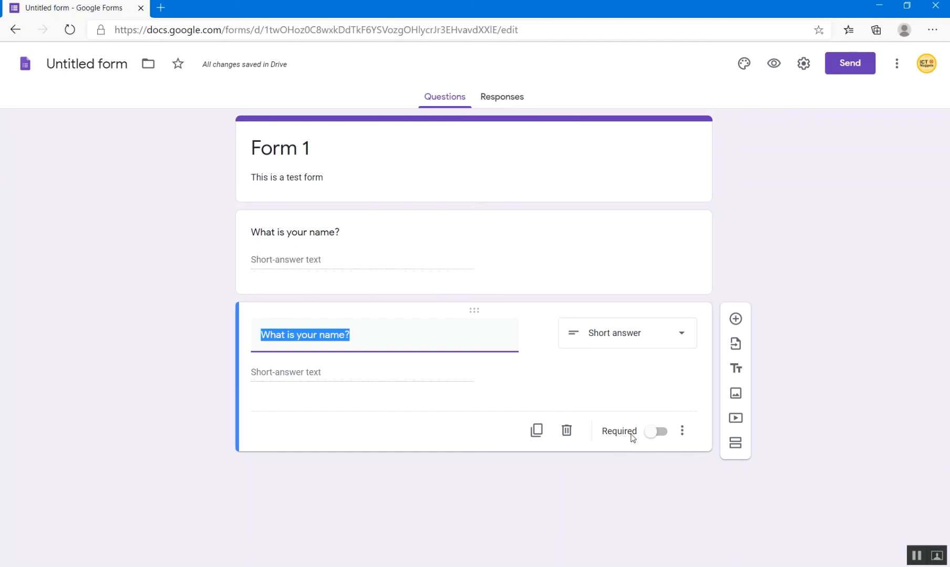
pyautogui.moveTo(527, 353)
pyautogui.click(659, 435)
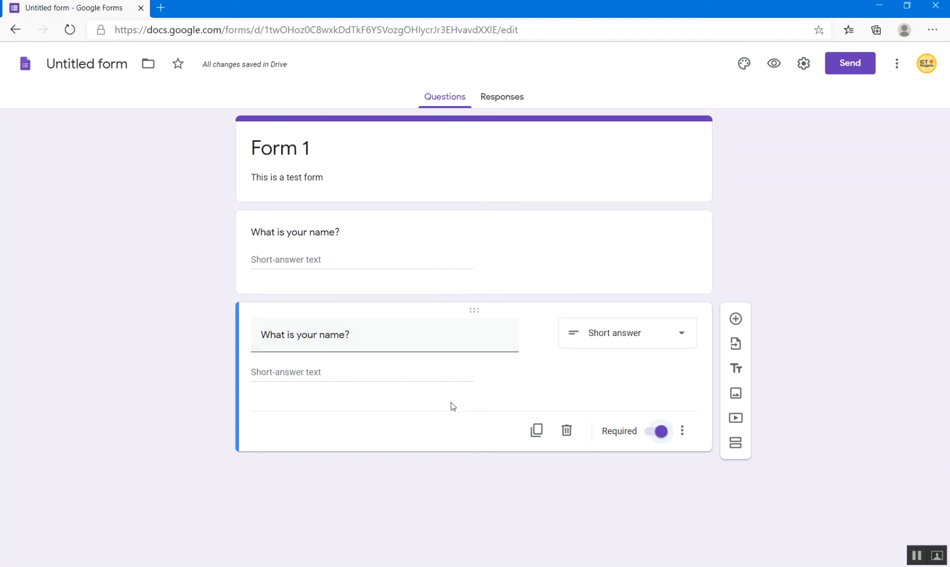
pyautogui.click(566, 432)
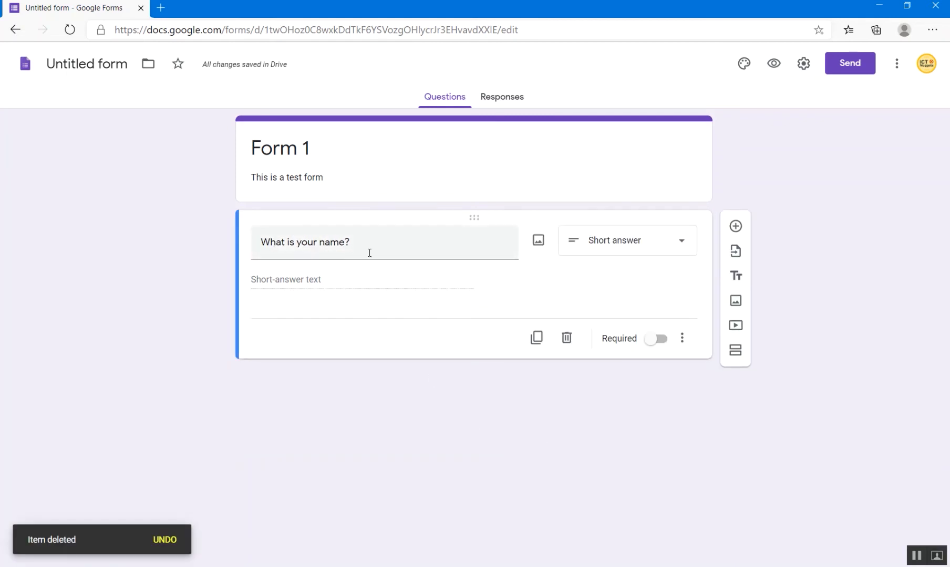
# - Add a second question reading "What is your education ?" with the Multiple choice type
pyautogui.click(735, 227)
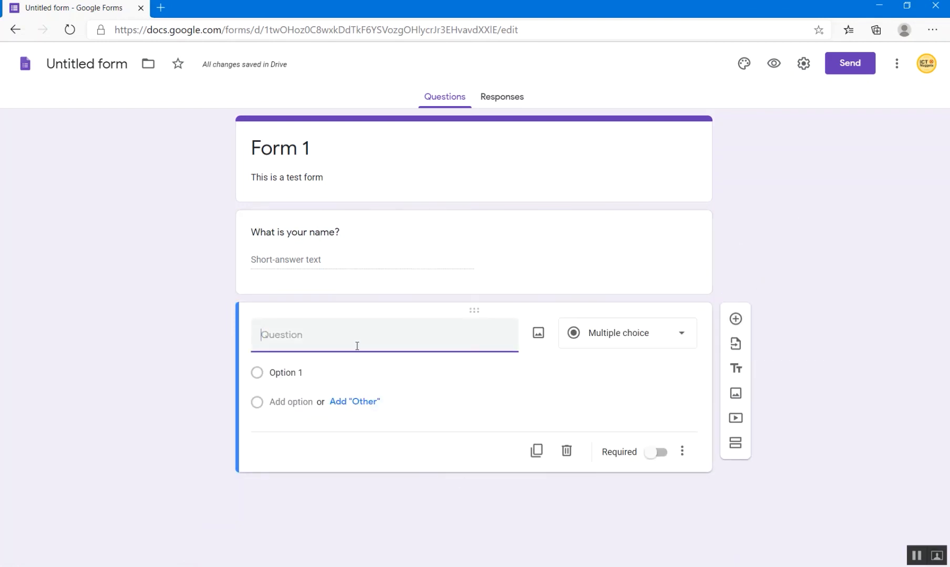
pyautogui.write('What is')
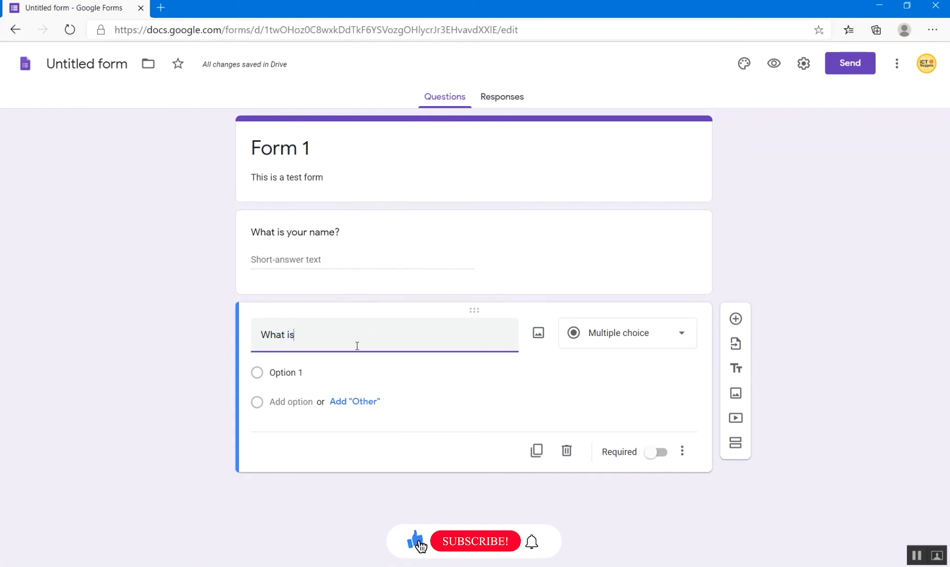
pyautogui.write(' your education')
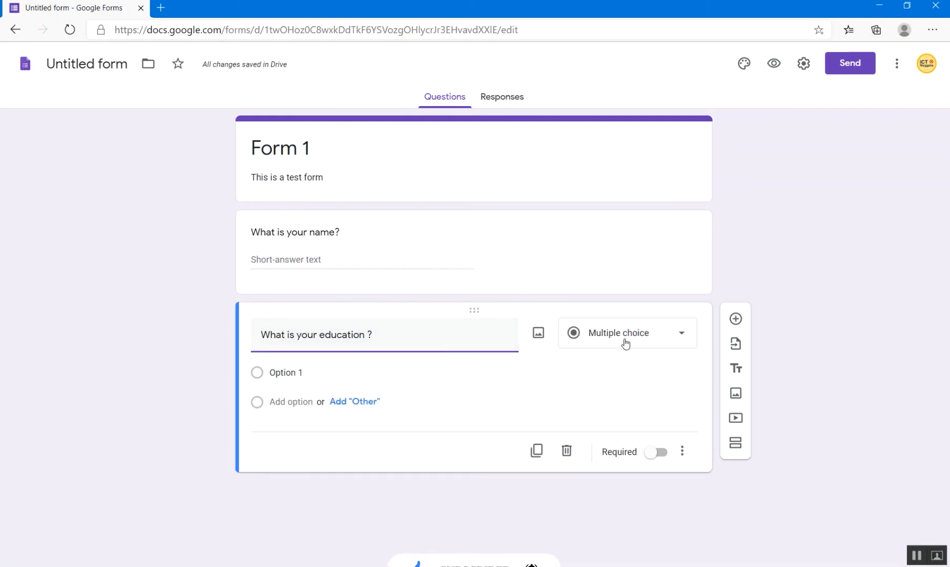
pyautogui.click(682, 334)
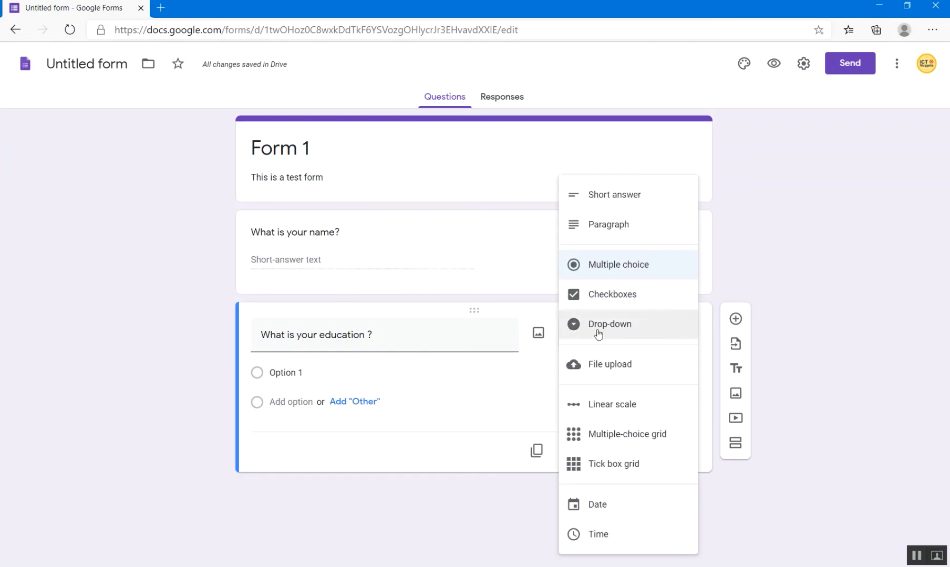
pyautogui.click(626, 270)
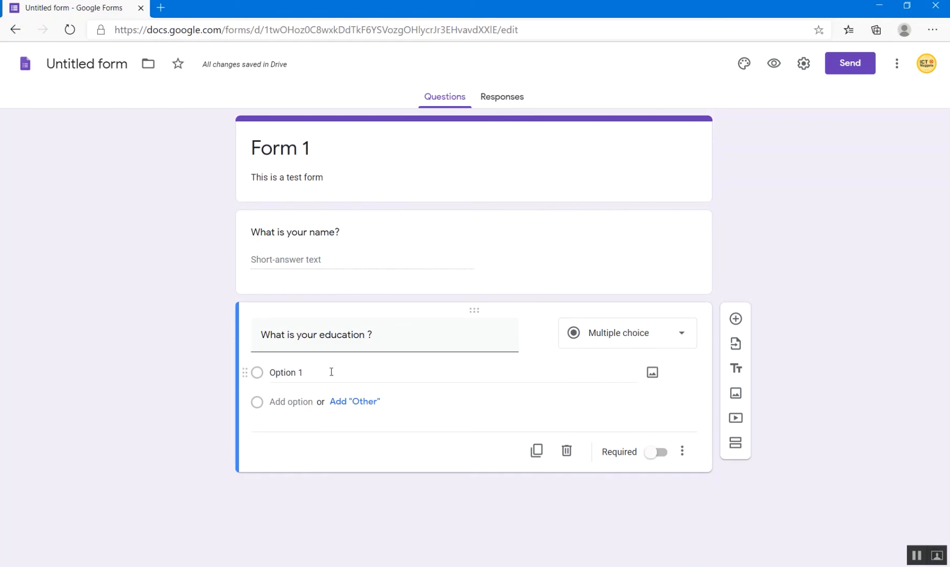
# - Give the education question the options Bachelor Degree, Master Degree and PhD, and make it required
pyautogui.click(314, 372)
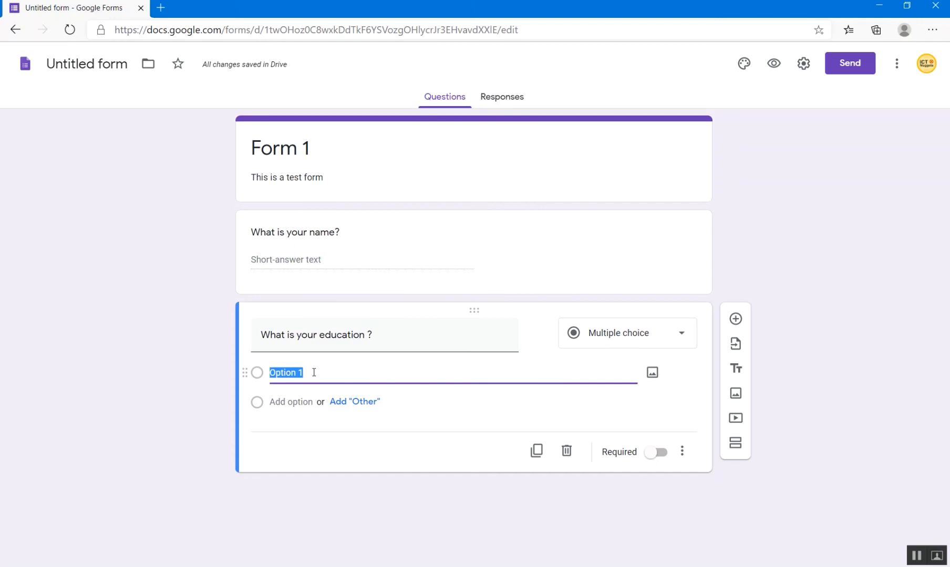
pyautogui.write('Bachelor Degree')
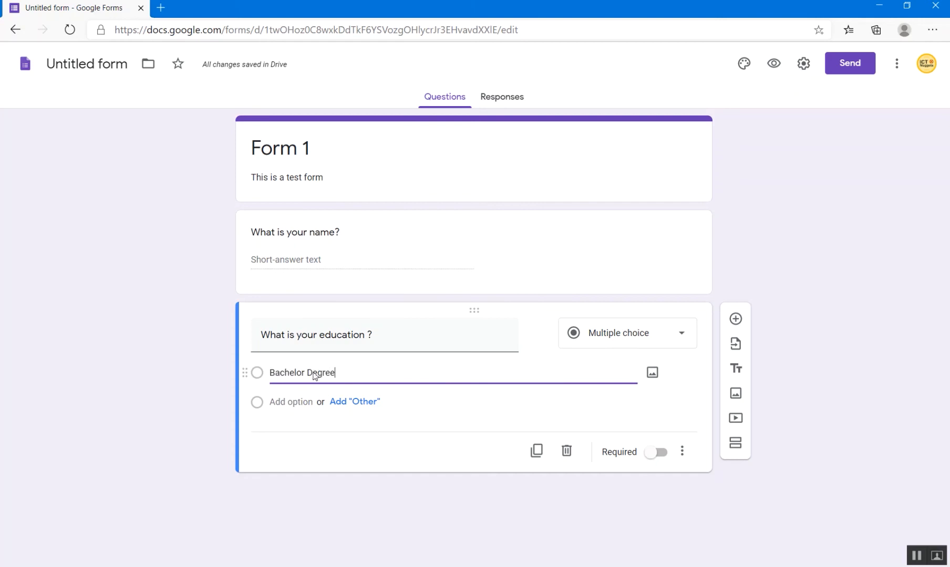
pyautogui.click(303, 402)
pyautogui.write('Master Degr')
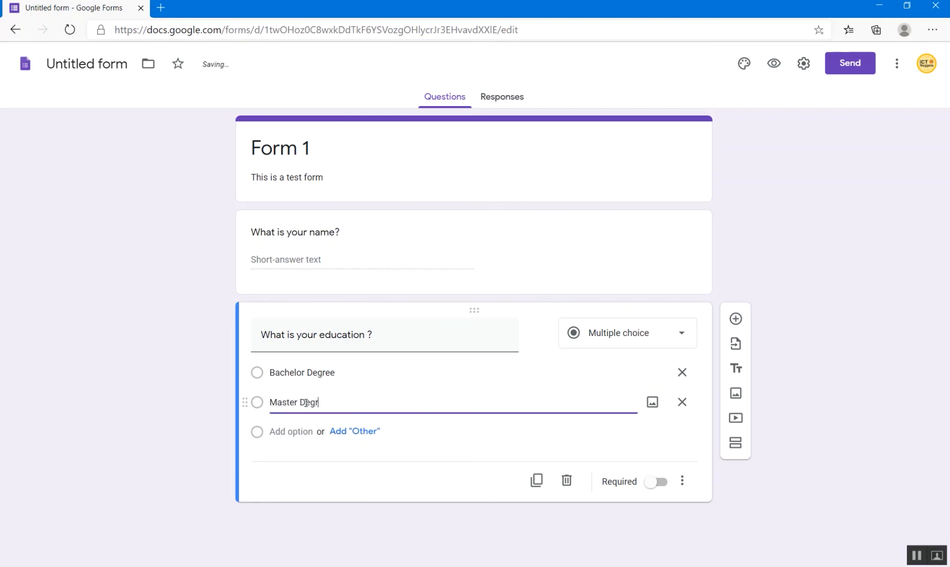
pyautogui.write('ee')
pyautogui.click(309, 431)
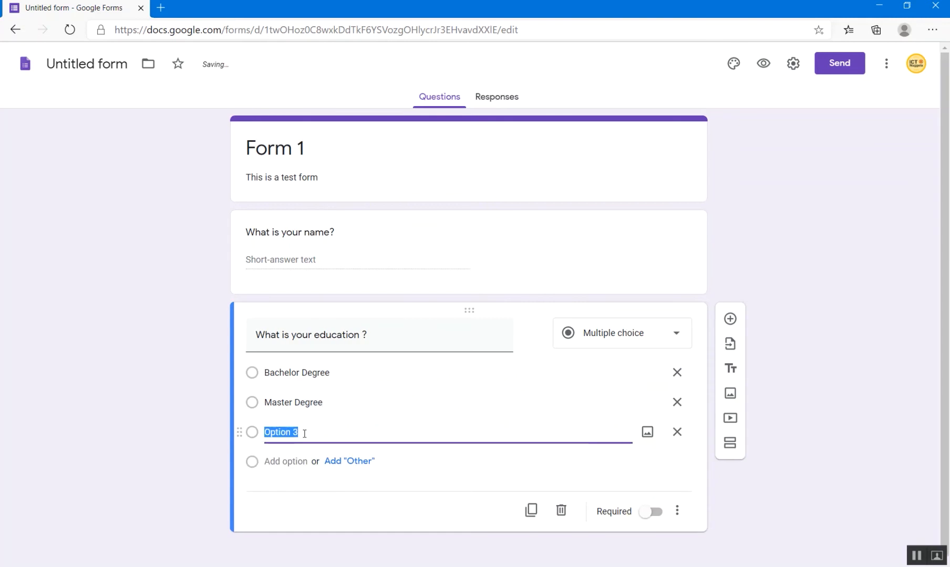
pyautogui.write('PhD')
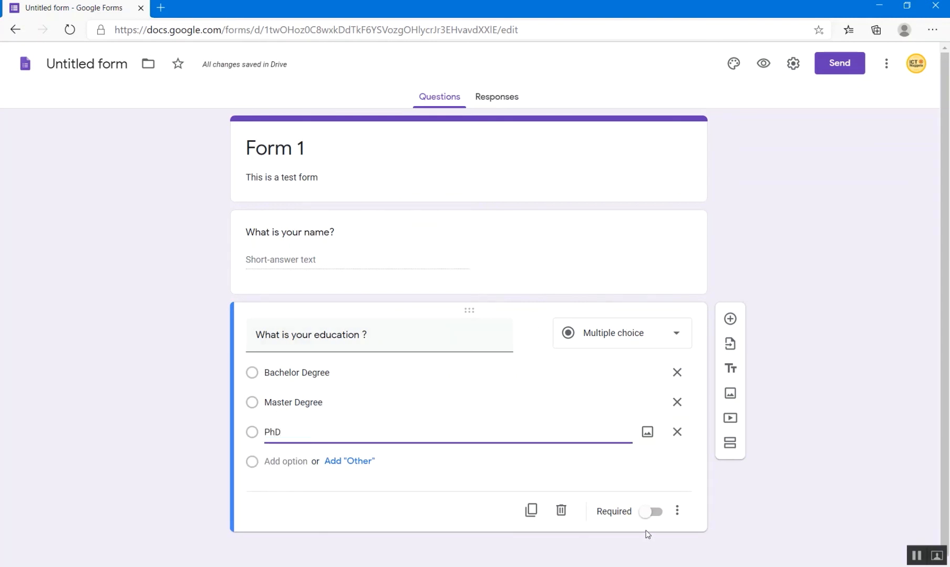
pyautogui.click(655, 517)
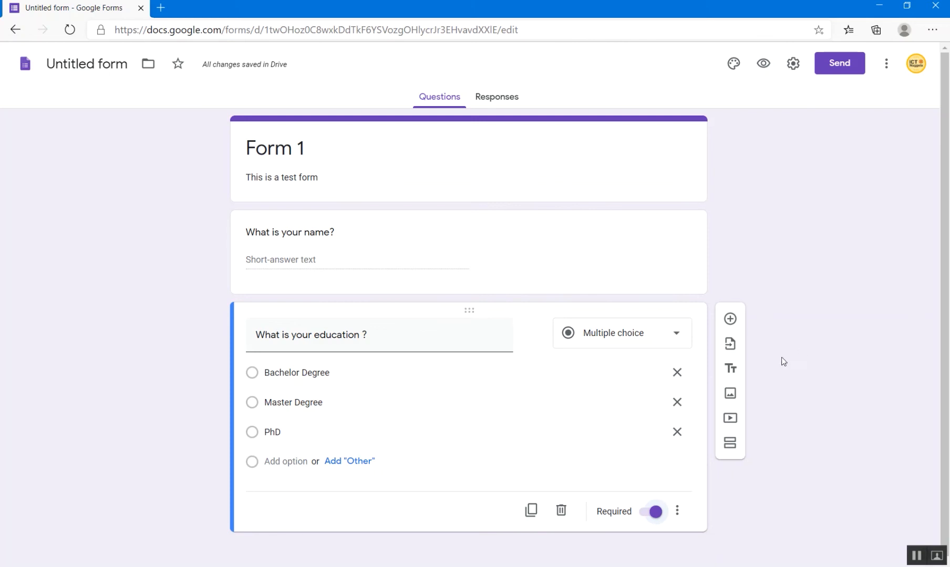
# - Add a third question reading "What are your key skills?" with the Checkboxes type
pyautogui.click(730, 319)
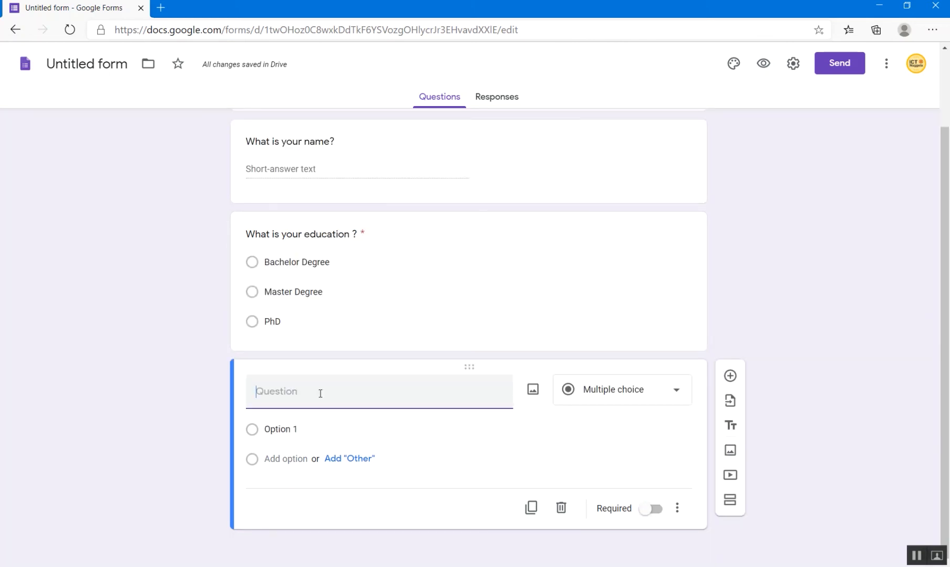
pyautogui.write('What are your key skills')
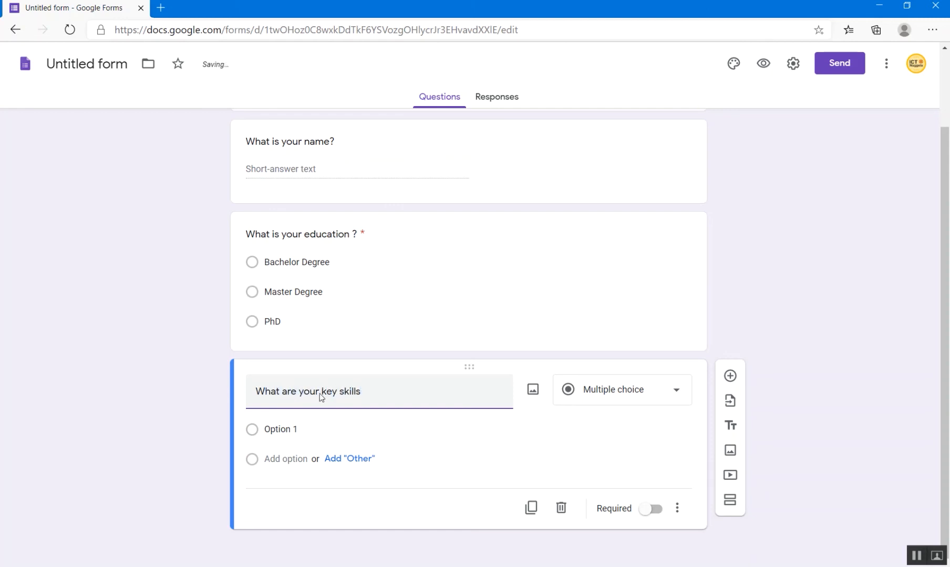
pyautogui.write('?')
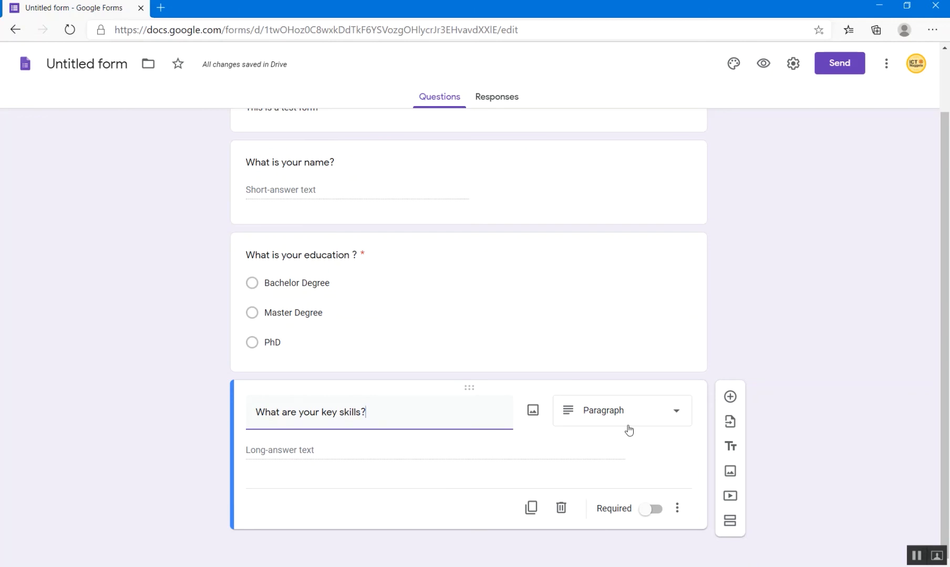
pyautogui.click(677, 414)
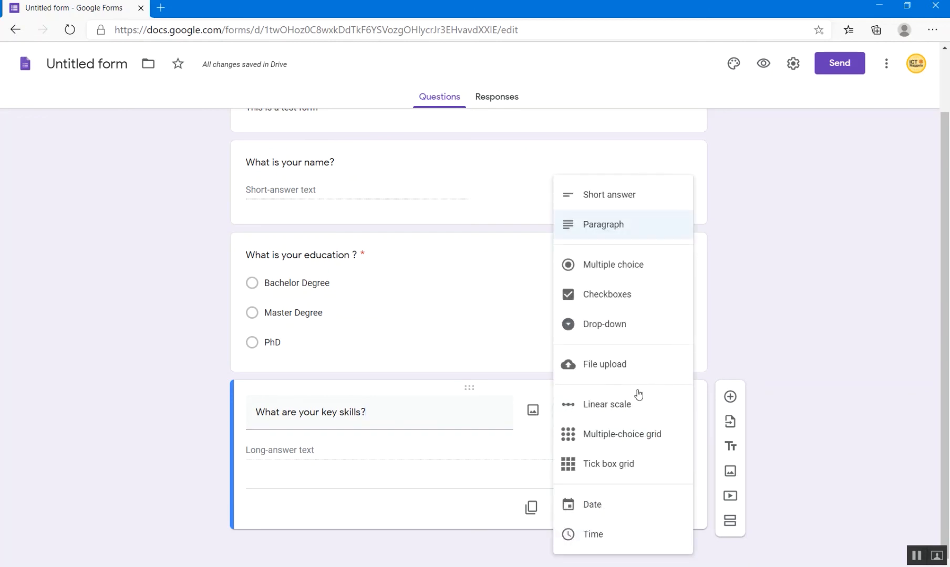
pyautogui.click(606, 294)
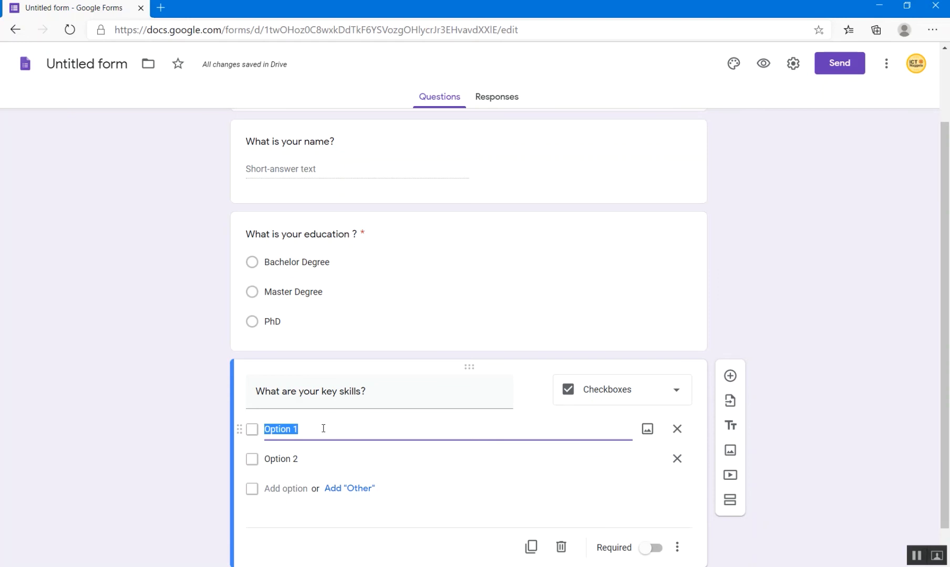
# - Give the key skills question the options Excel, Word, PowerPoint and Photoshop, and make it required
pyautogui.write('Excel')
pyautogui.click(285, 456)
pyautogui.write('W')
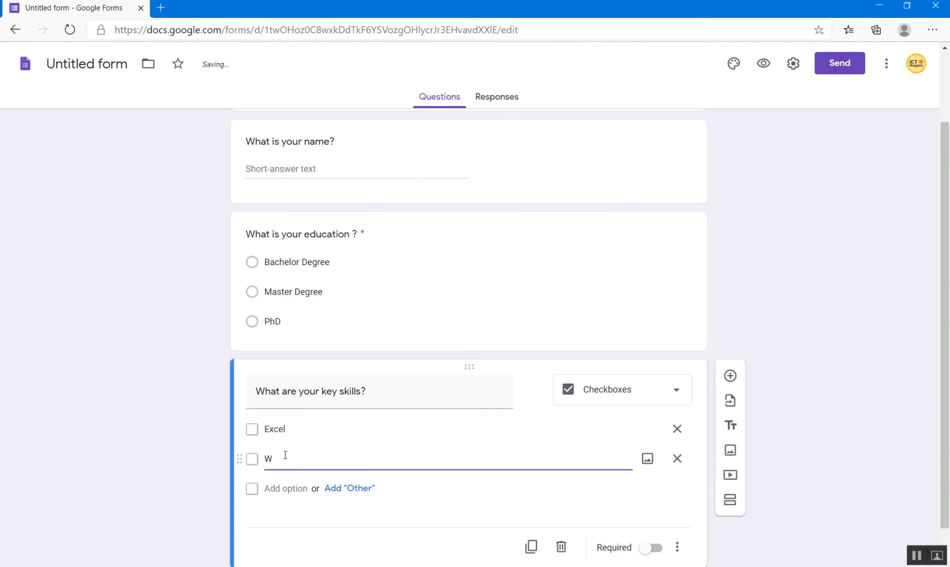
pyautogui.write('ord')
pyautogui.click(284, 489)
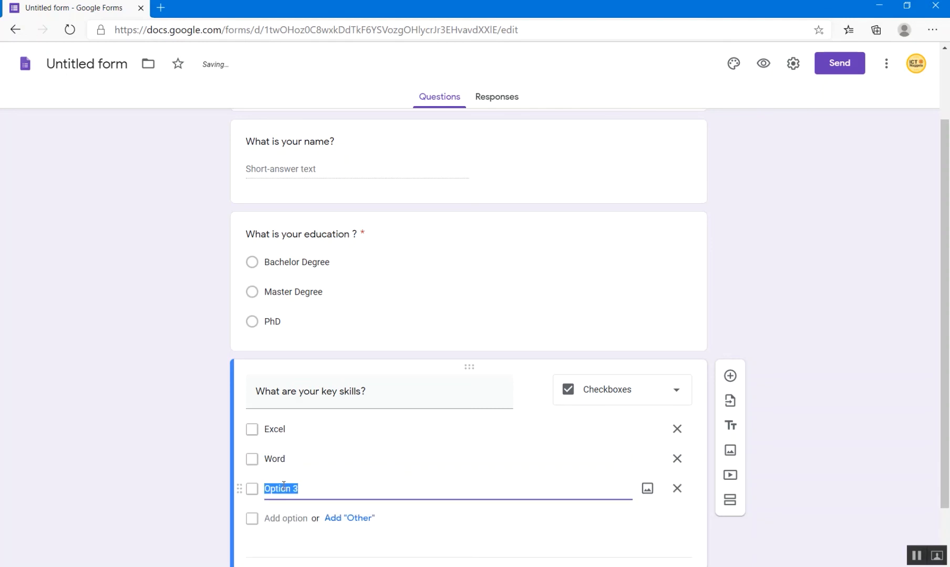
pyautogui.write('PowerPoint')
pyautogui.click(294, 518)
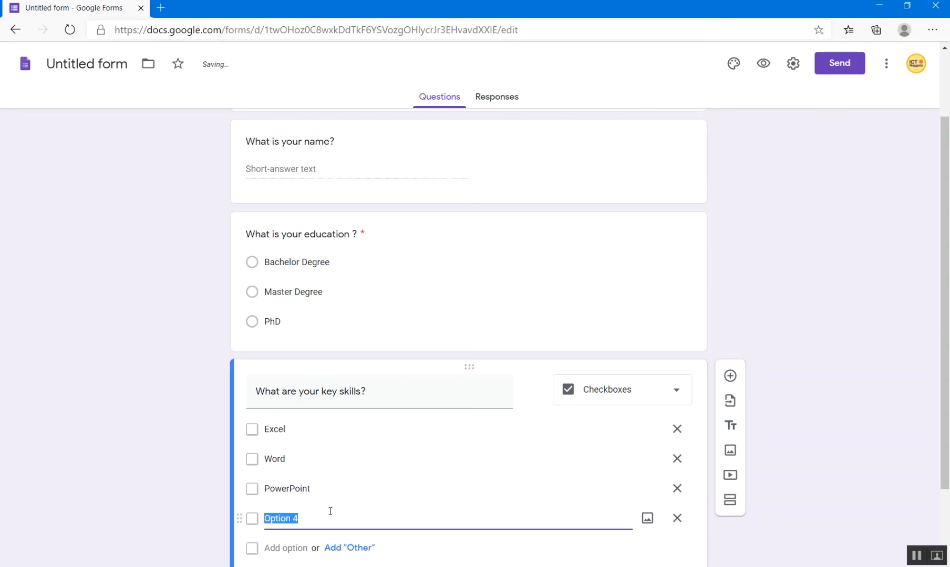
pyautogui.write('Phdtoshop')
pyautogui.scroll(-2, 687, 492)
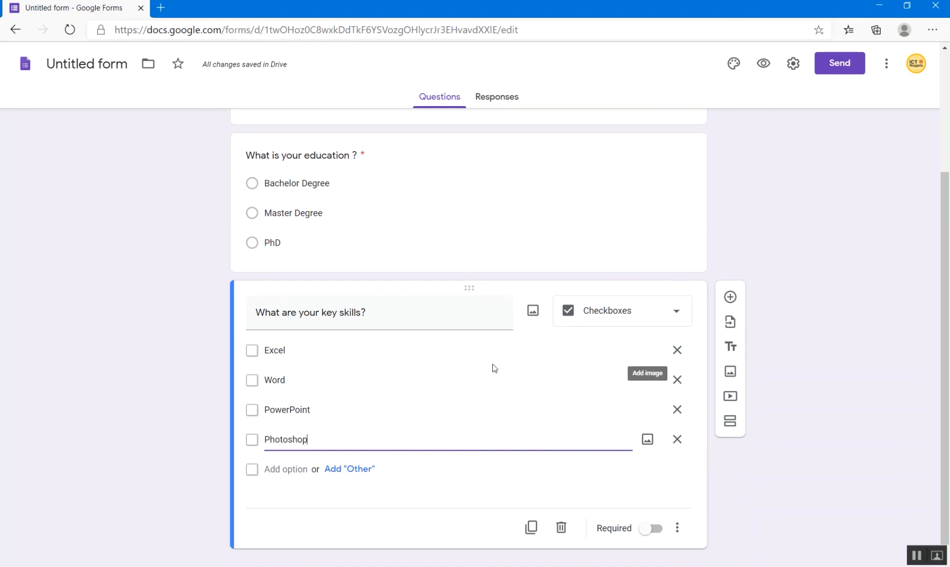
pyautogui.scroll(-1, 364, 513)
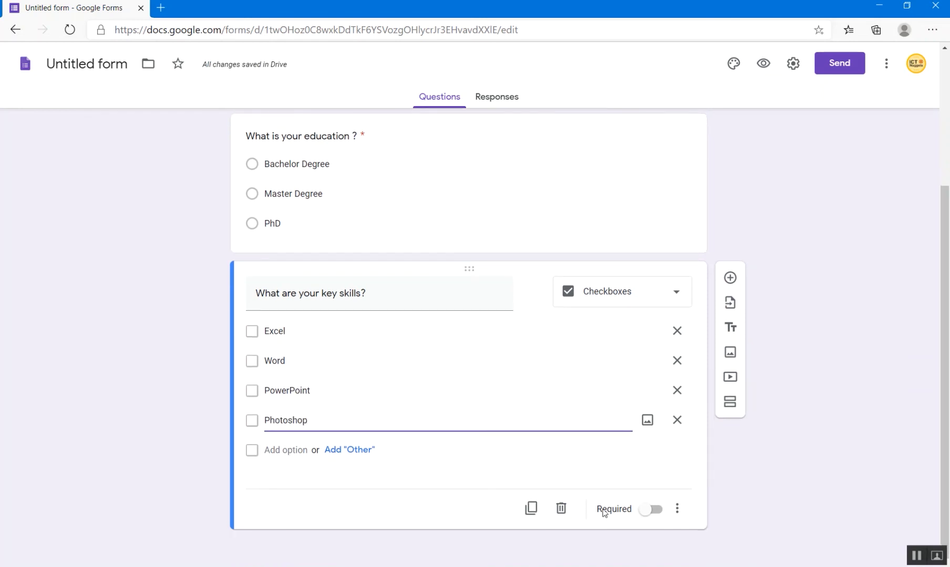
pyautogui.click(656, 510)
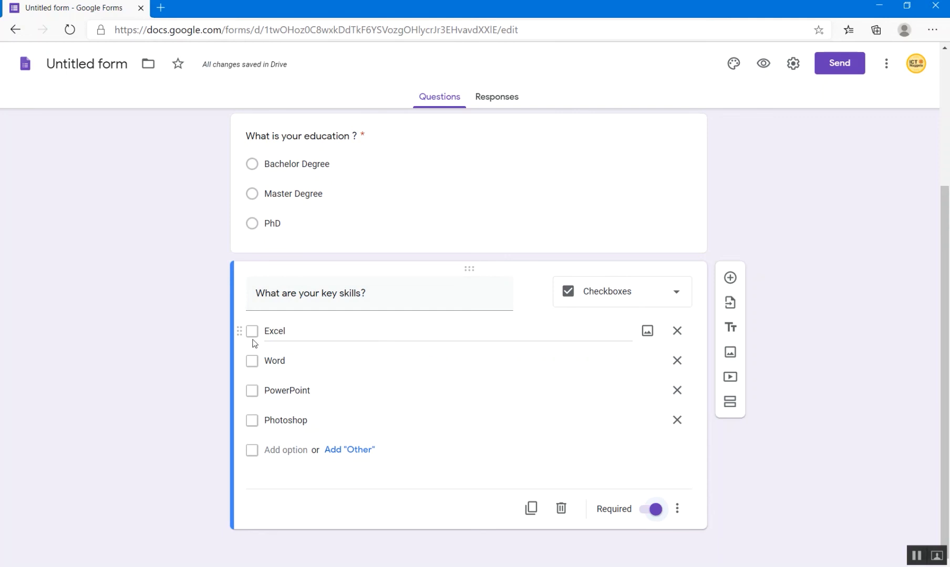
# - Add a second section titled "Section 2" with the description "Description of section 2"
pyautogui.click(731, 403)
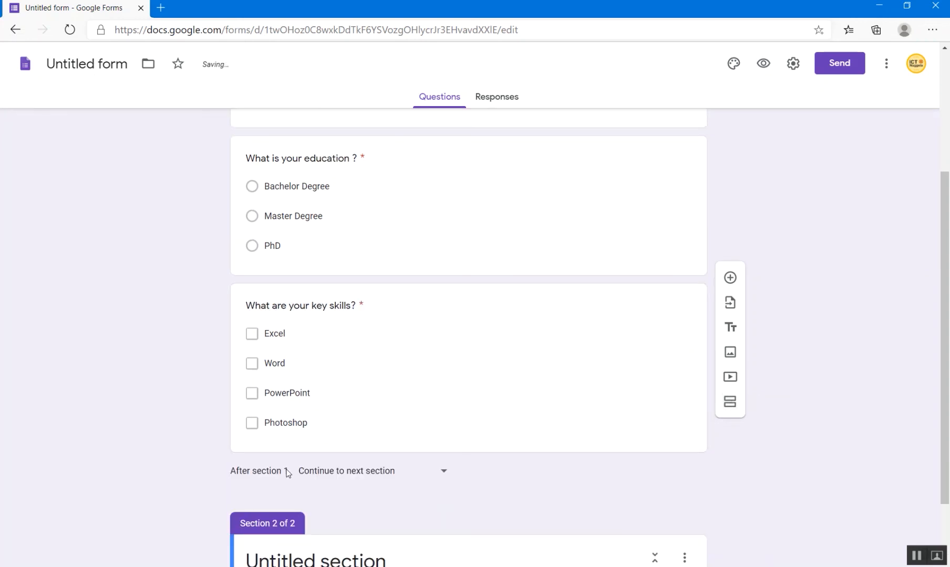
pyautogui.scroll(4, 341, 394)
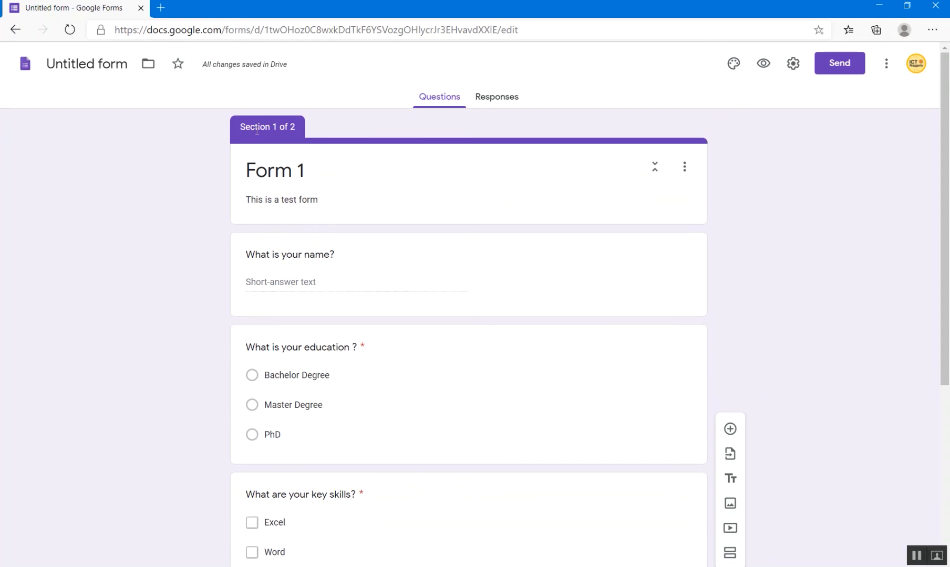
pyautogui.scroll(-5, 377, 225)
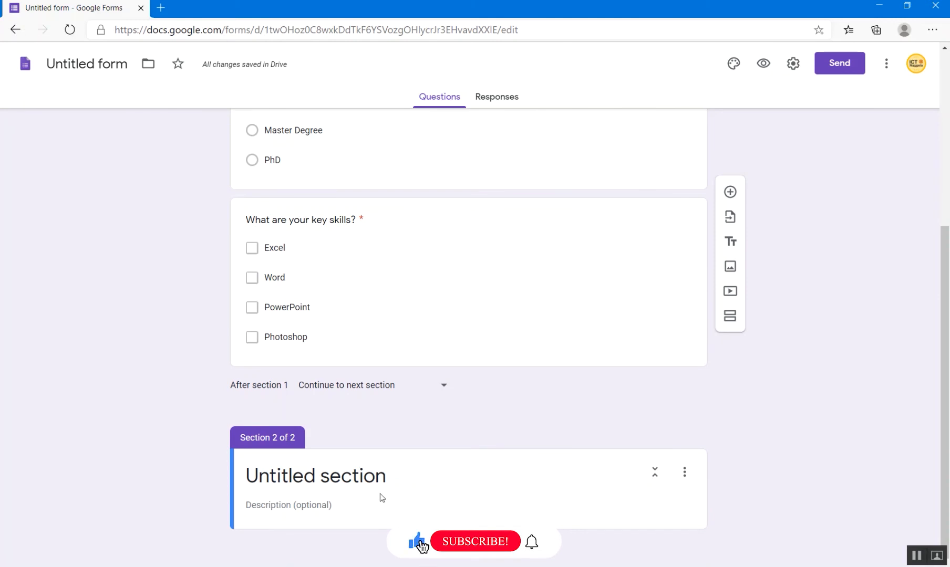
pyautogui.click(369, 476)
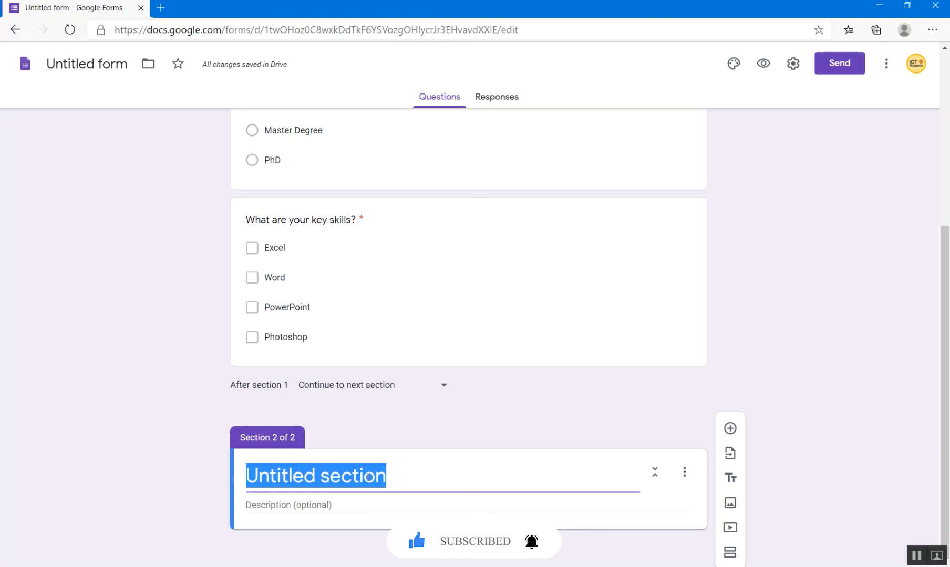
pyautogui.write('Secti')
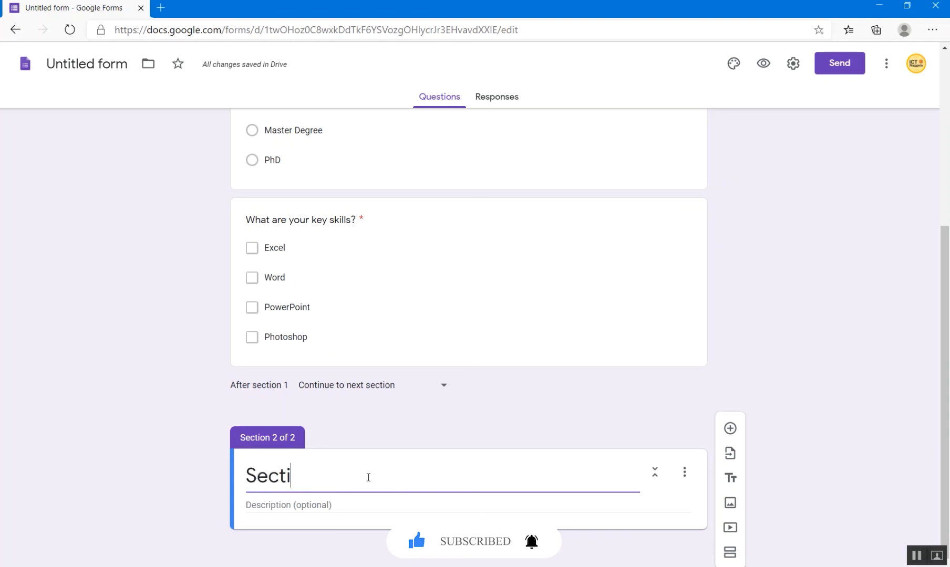
pyautogui.write('on 2')
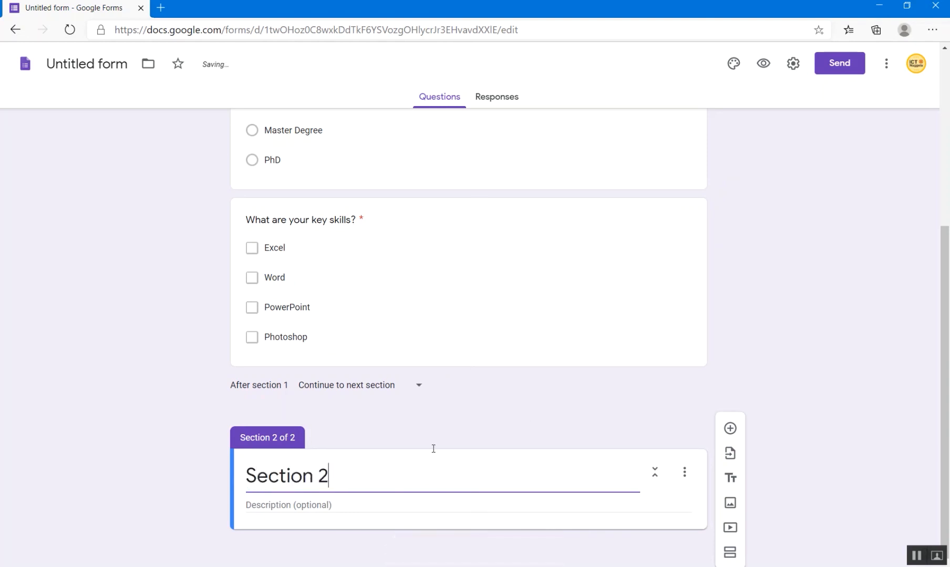
pyautogui.click(373, 506)
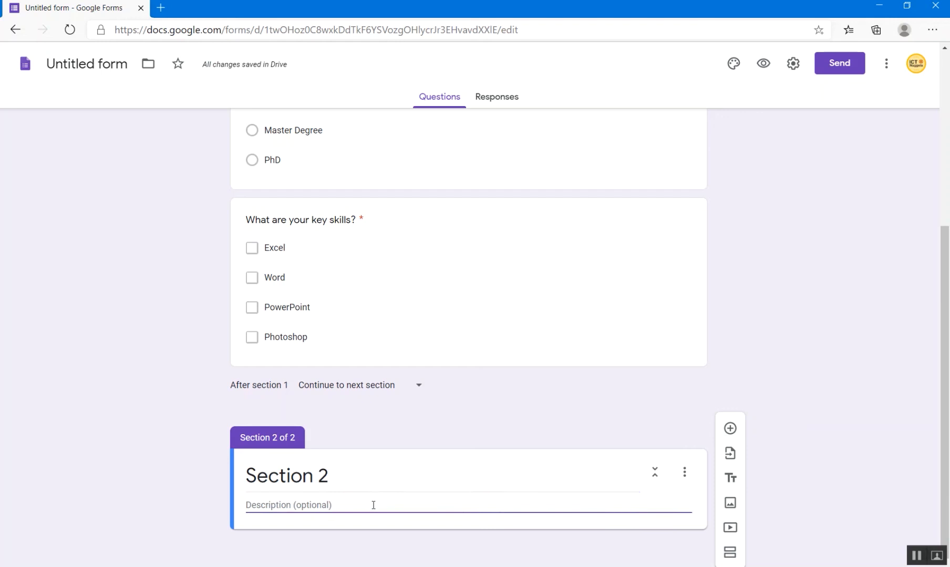
pyautogui.write('Description of section 2')
# - Add a question to Section 2 reading "What is your occupation?" with the Short answer type
pyautogui.click(729, 428)
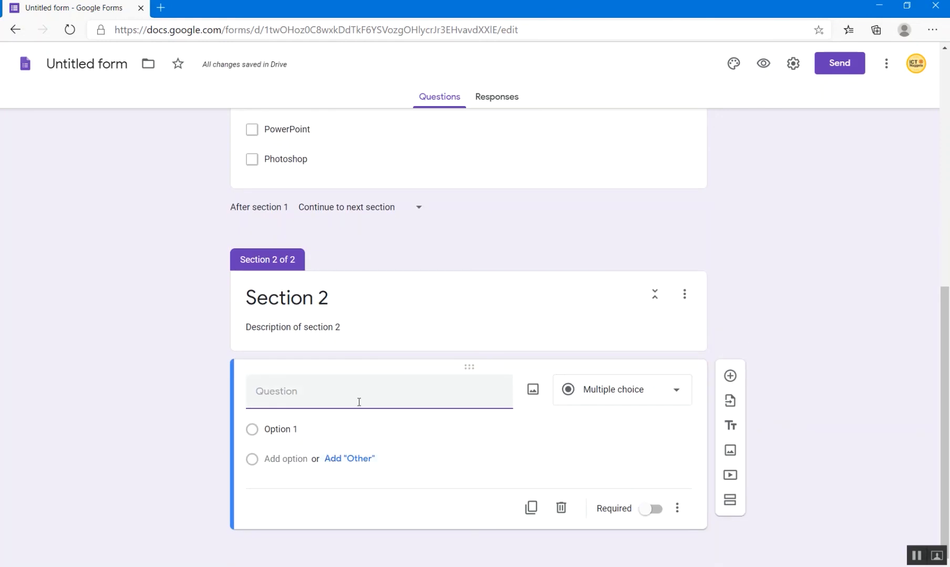
pyautogui.write('W')
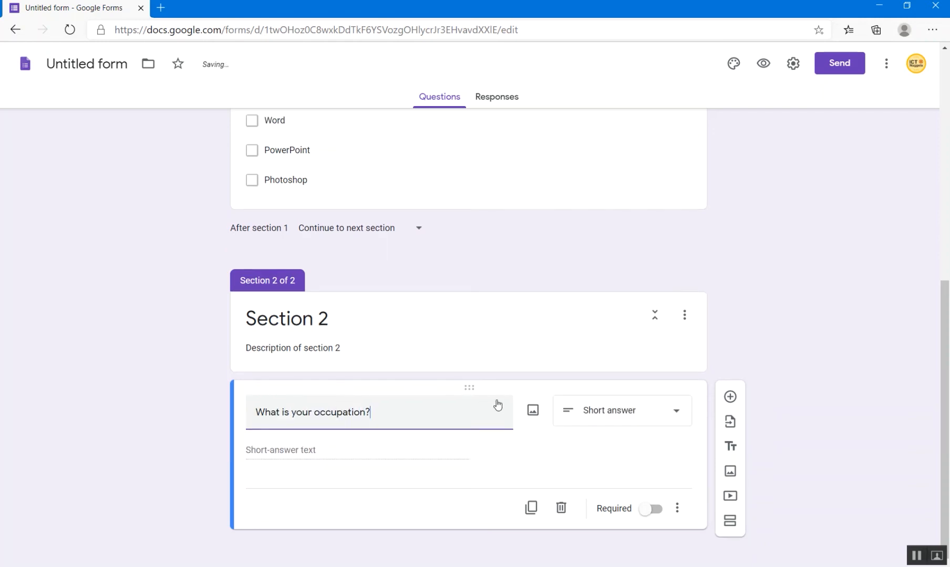
pyautogui.click(673, 415)
pyautogui.click(613, 203)
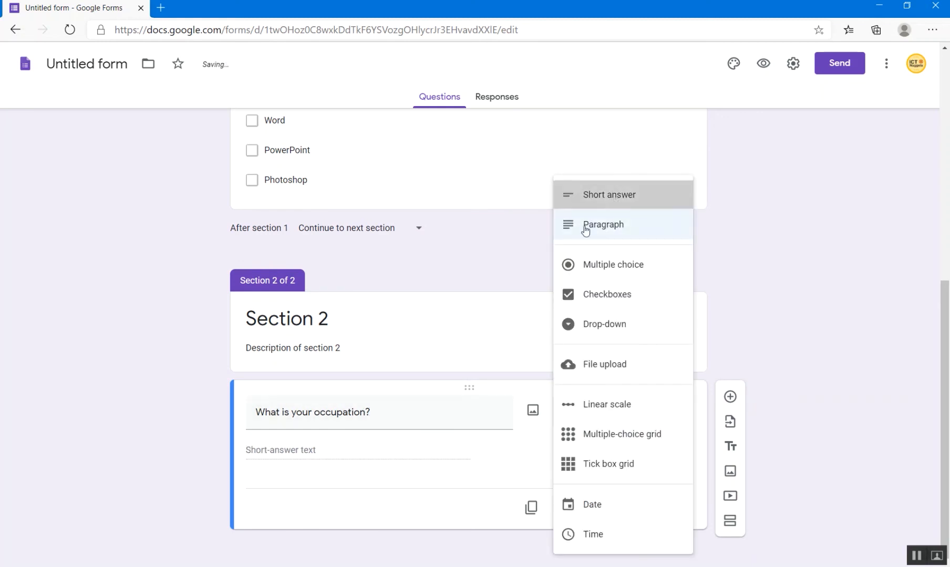
# - Add a required question reading "Describe your experience" with the Paragraph type below the occupation question
pyautogui.click(730, 398)
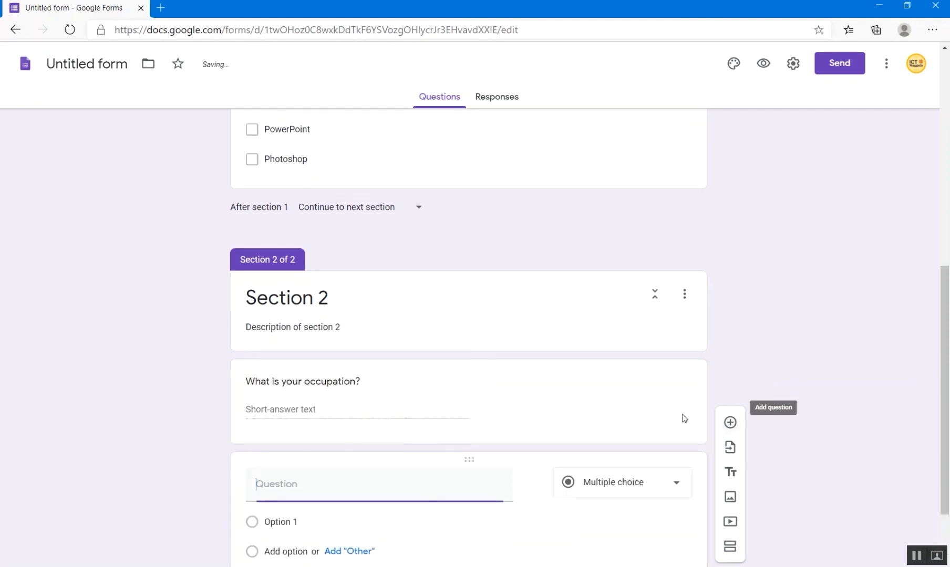
pyautogui.write('Descr')
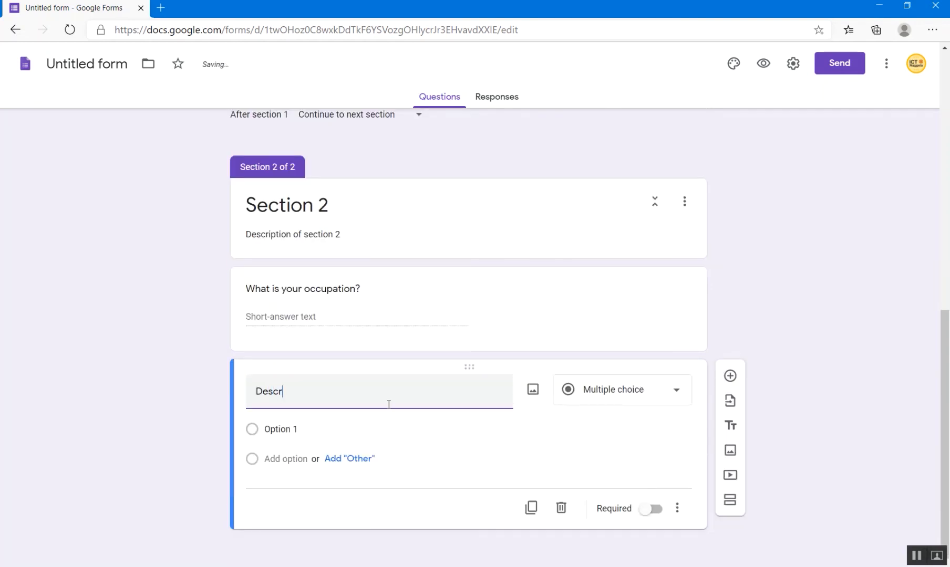
pyautogui.write('ibe your experience')
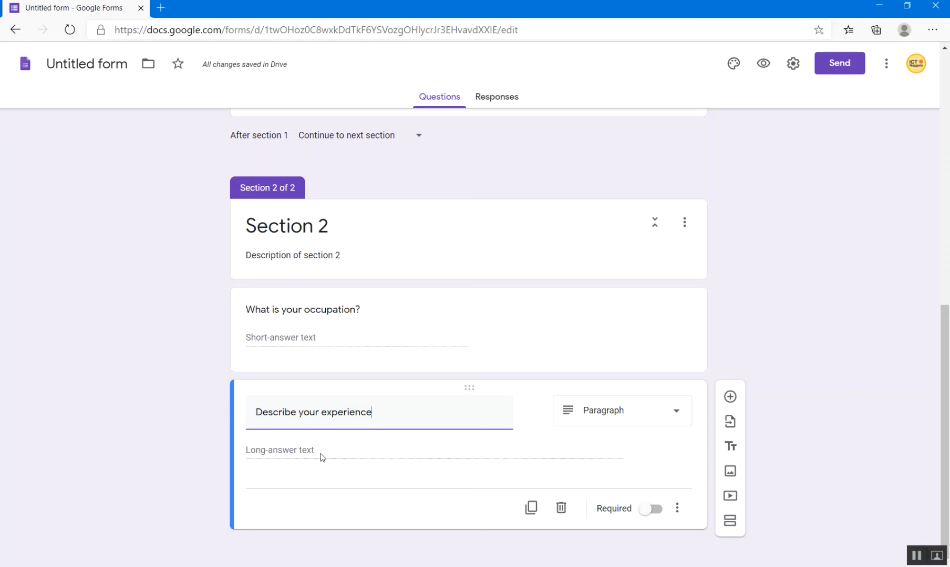
pyautogui.click(656, 510)
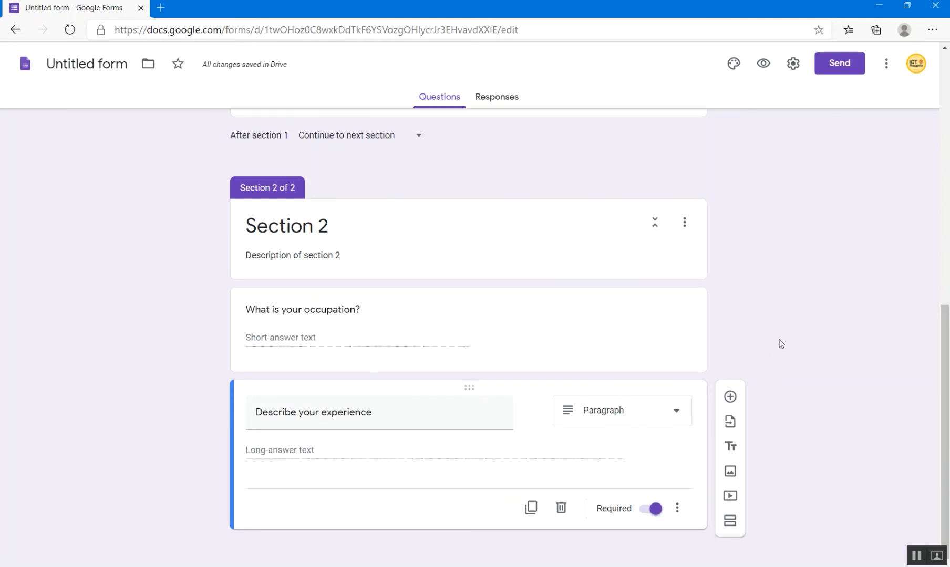
# - Set the form's theme colour to orange with the lightest orange background shade
pyautogui.scroll(10, 794, 321)
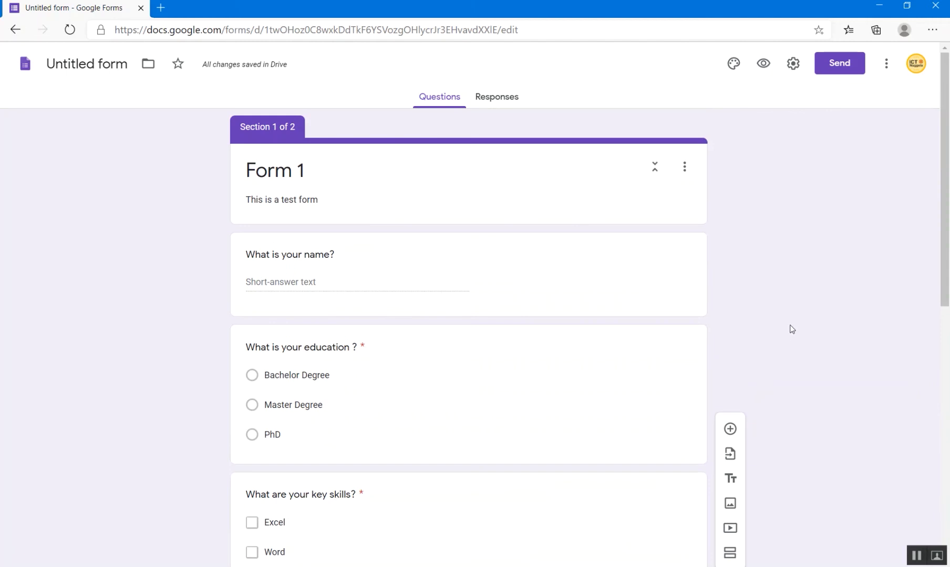
pyautogui.scroll(-10, 763, 361)
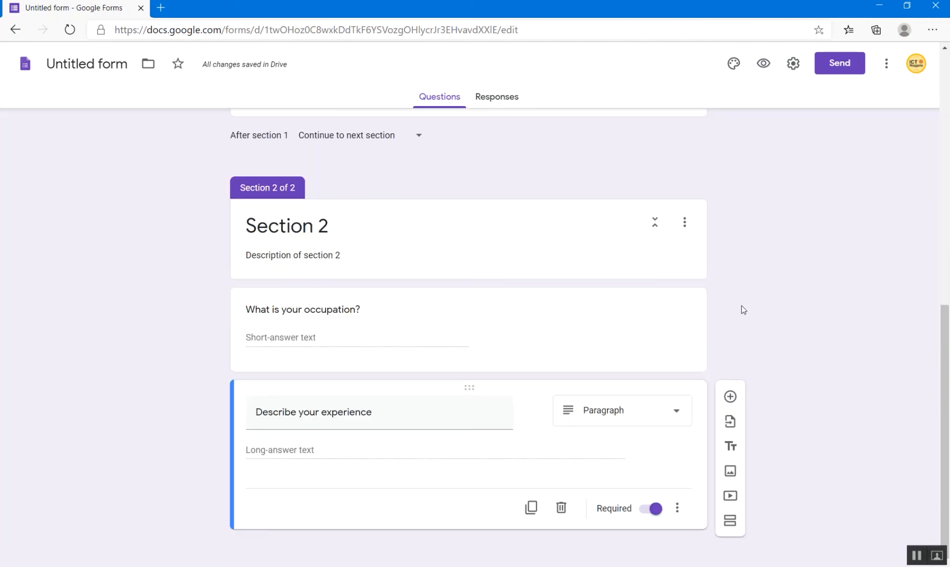
pyautogui.scroll(8, 753, 310)
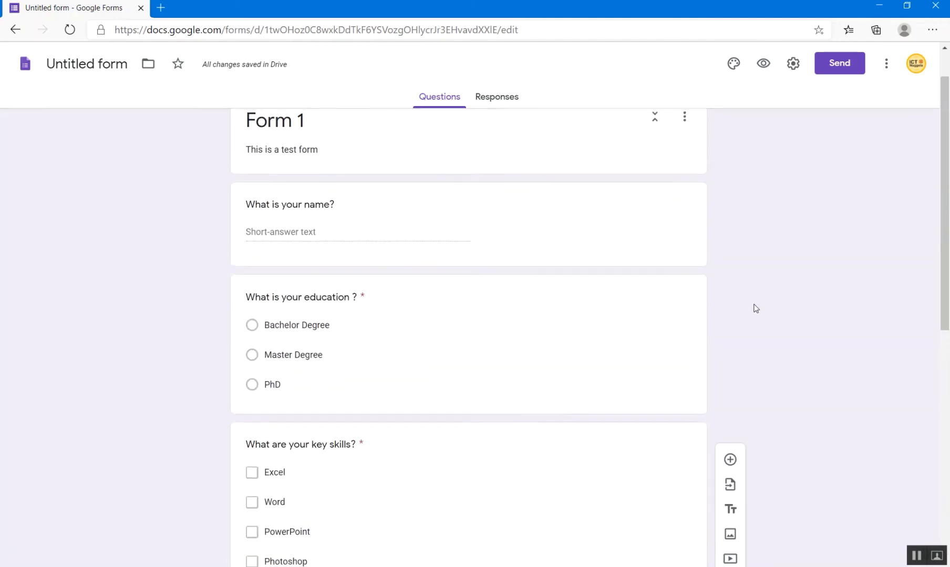
pyautogui.scroll(1, 755, 308)
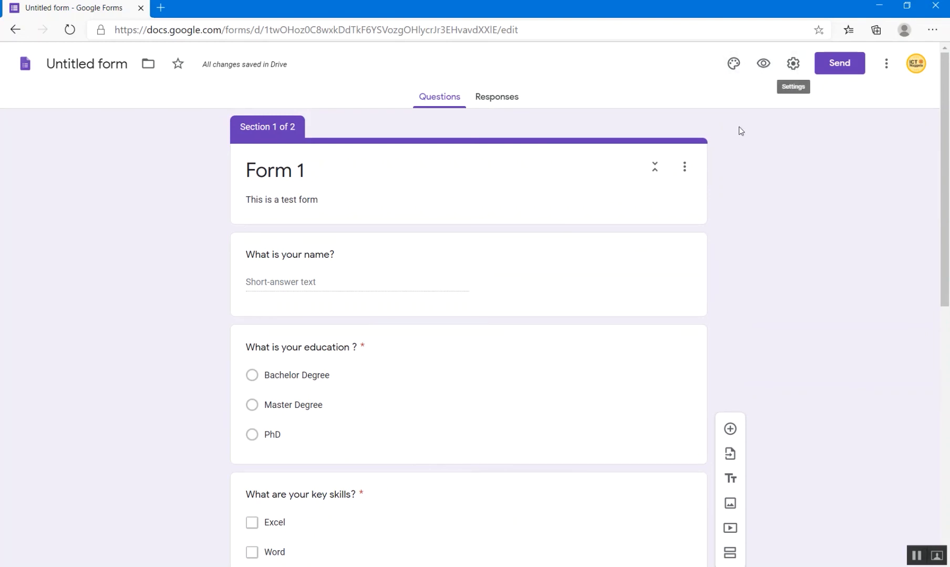
pyautogui.click(733, 63)
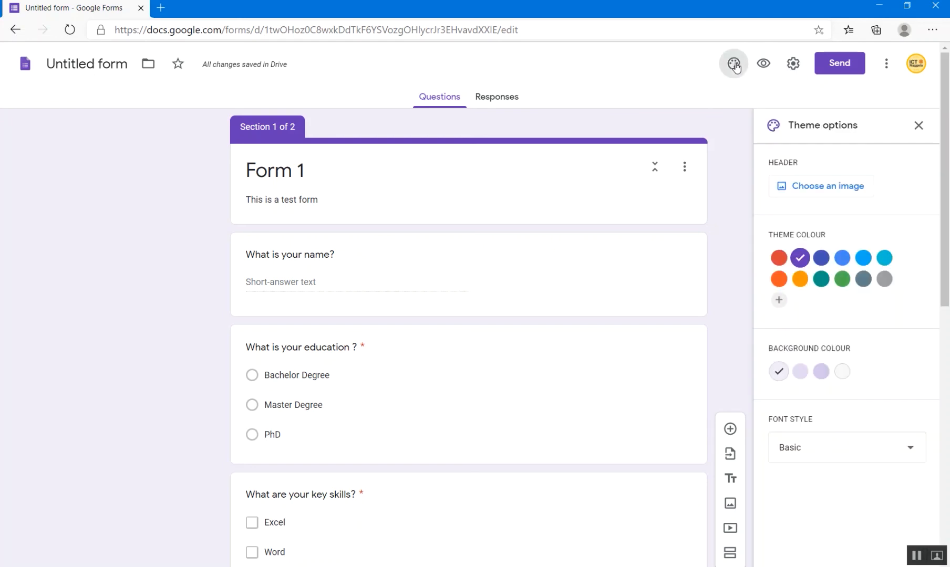
pyautogui.click(843, 259)
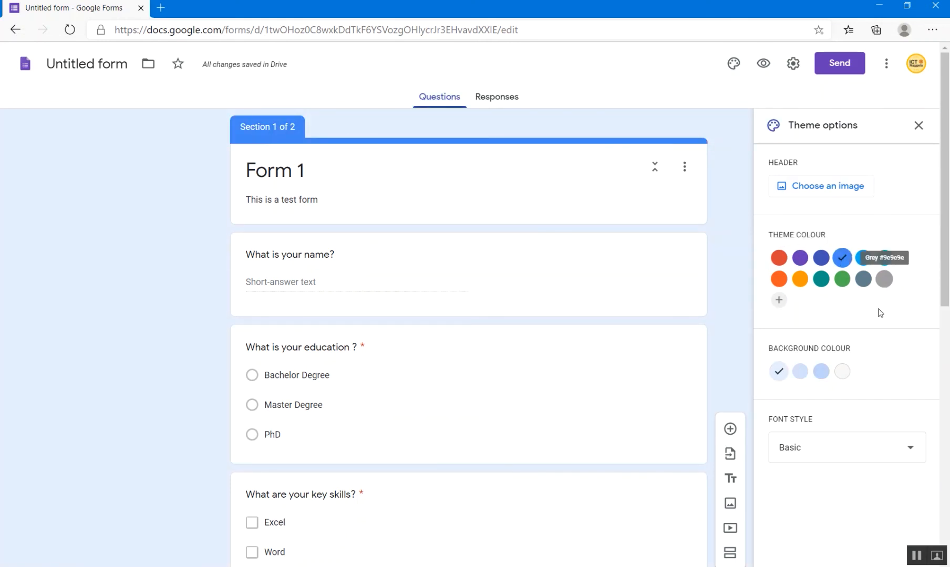
pyautogui.click(799, 258)
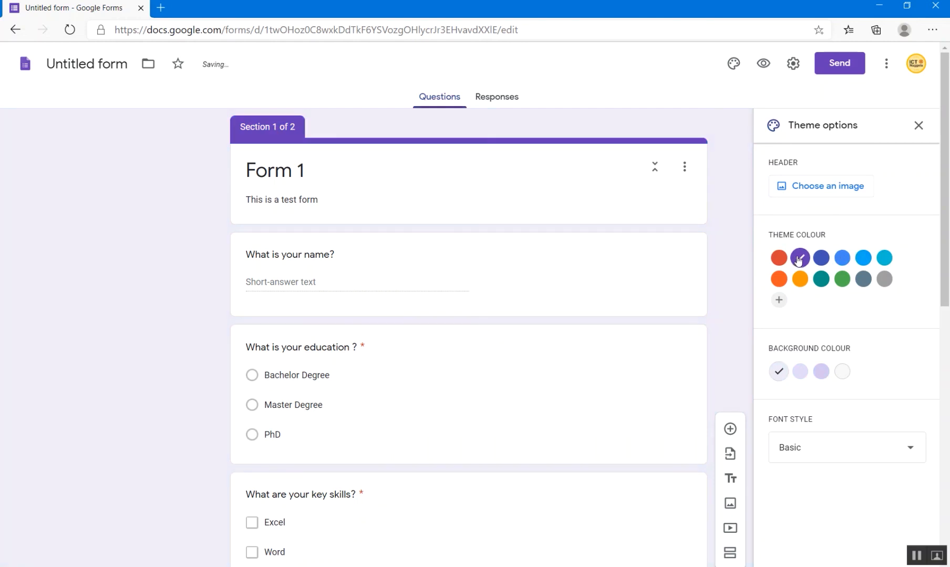
pyautogui.click(778, 280)
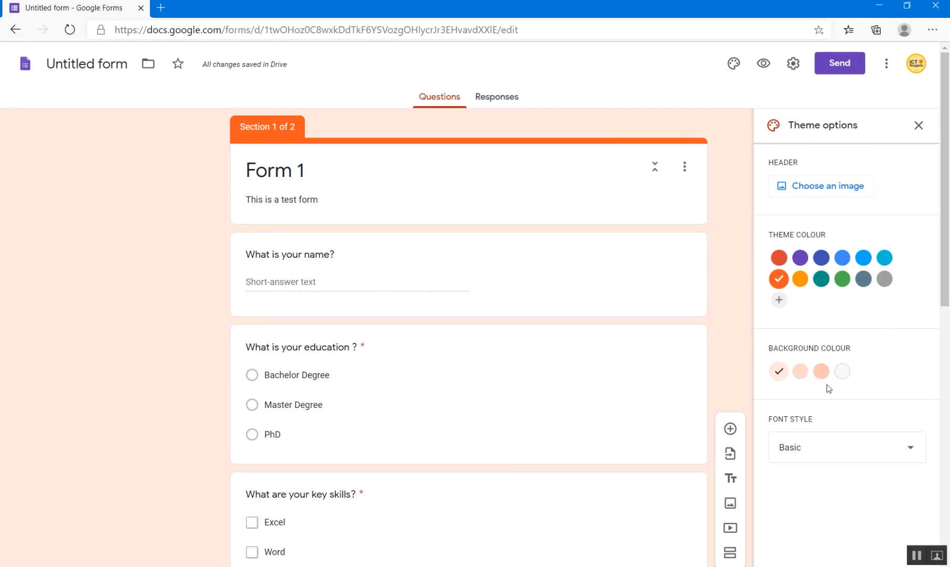
pyautogui.click(821, 372)
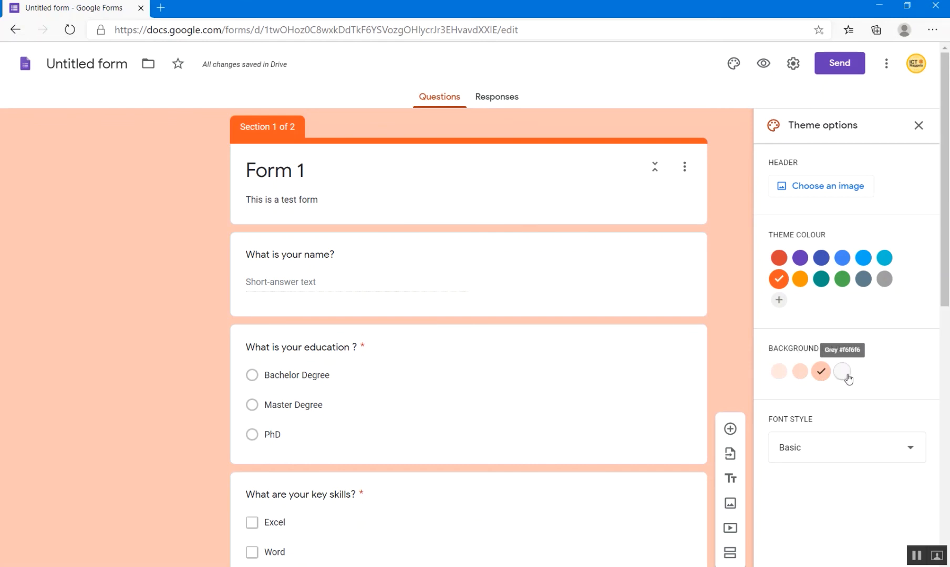
pyautogui.click(782, 374)
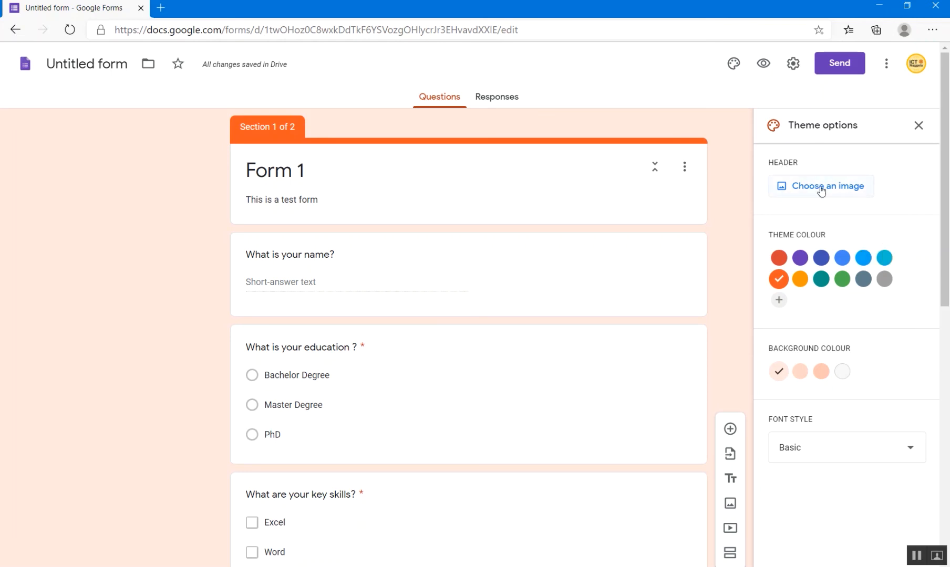
# - Insert the teal starry-sky image from the Work and School themes as the form's header image
pyautogui.click(841, 188)
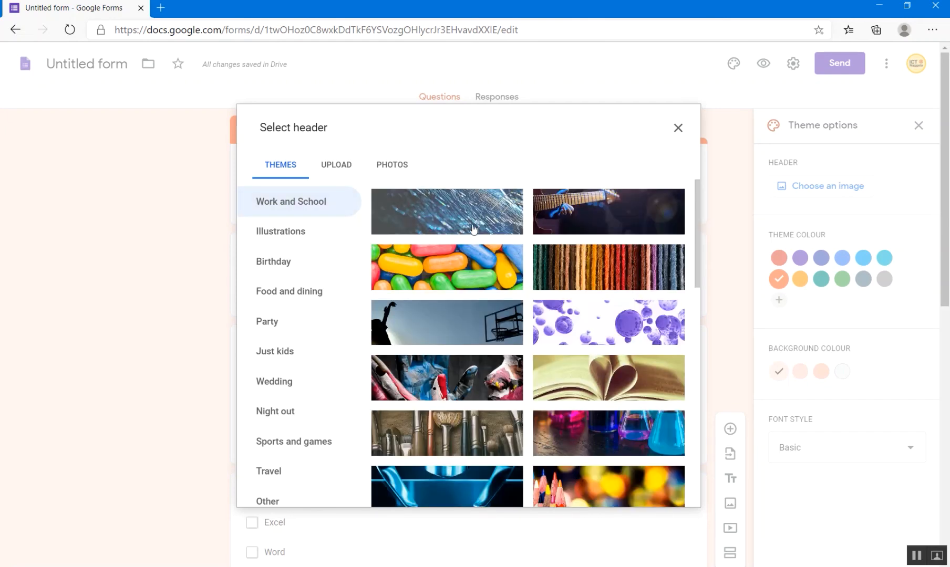
pyautogui.scroll(-3, 556, 294)
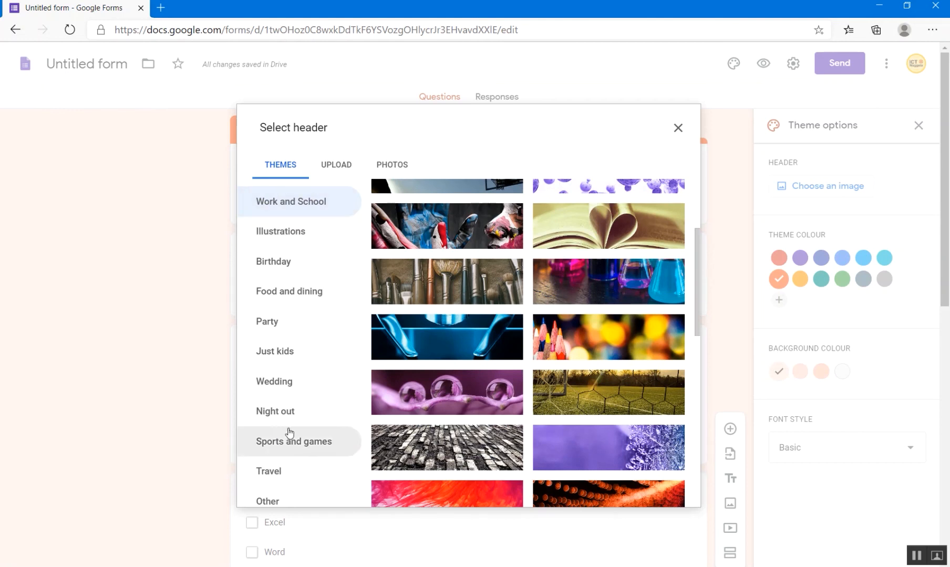
pyautogui.click(337, 188)
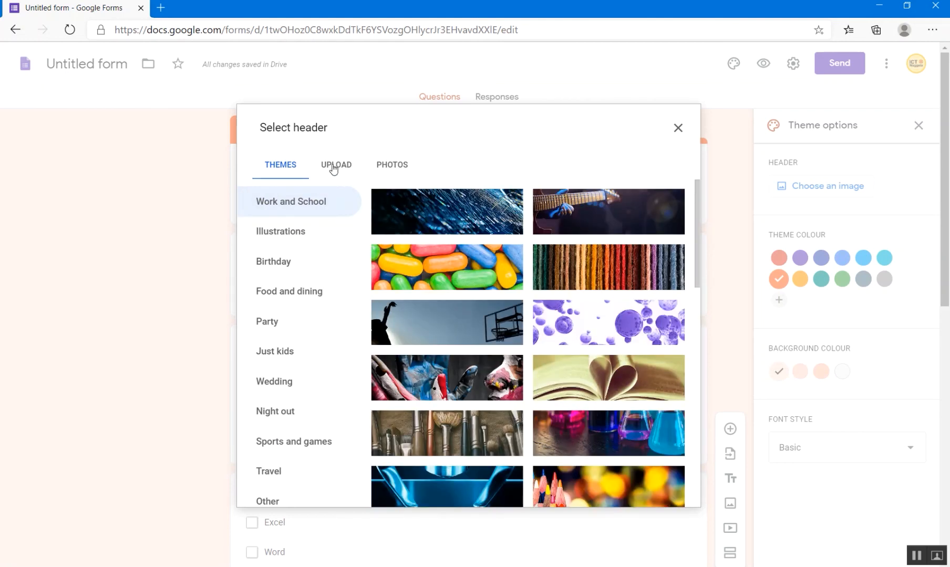
pyautogui.click(333, 167)
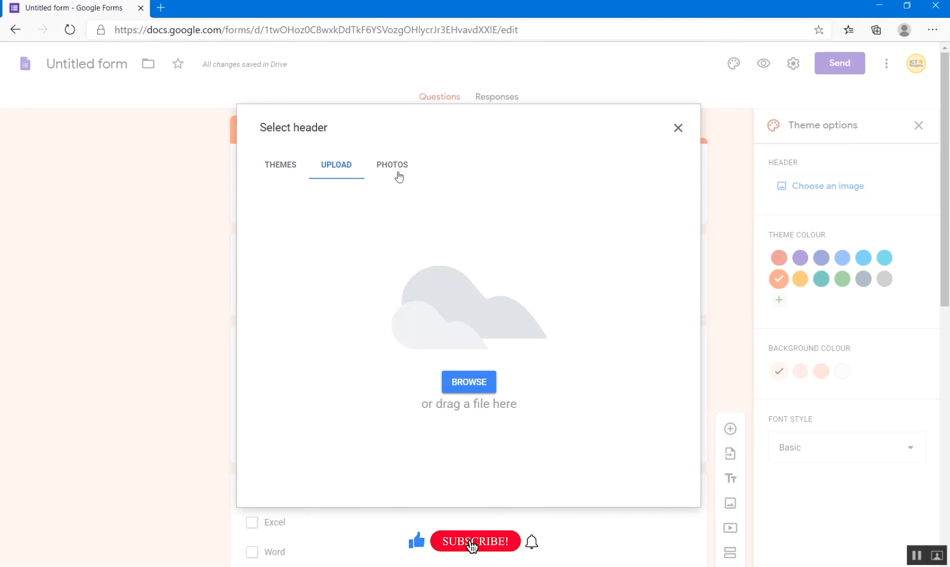
pyautogui.click(282, 164)
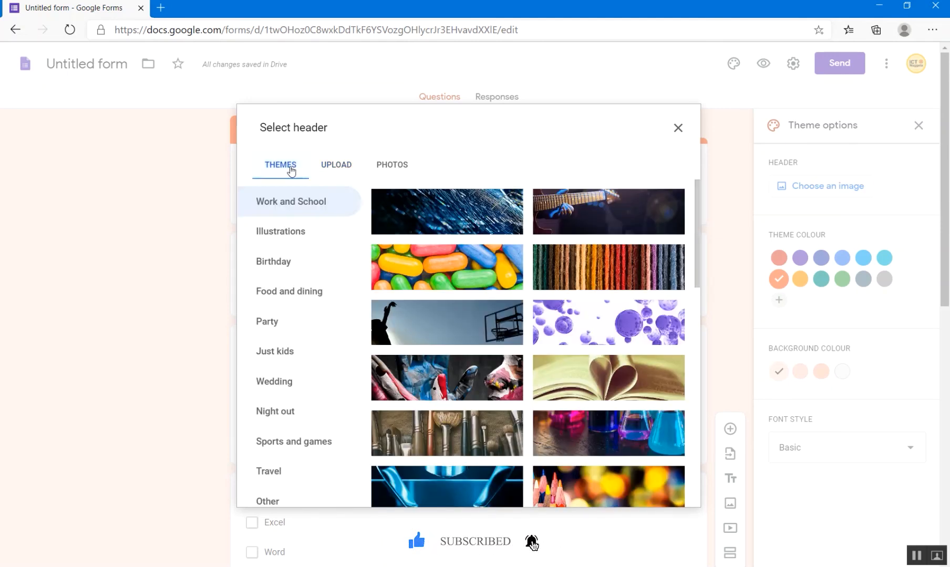
pyautogui.scroll(-7, 557, 325)
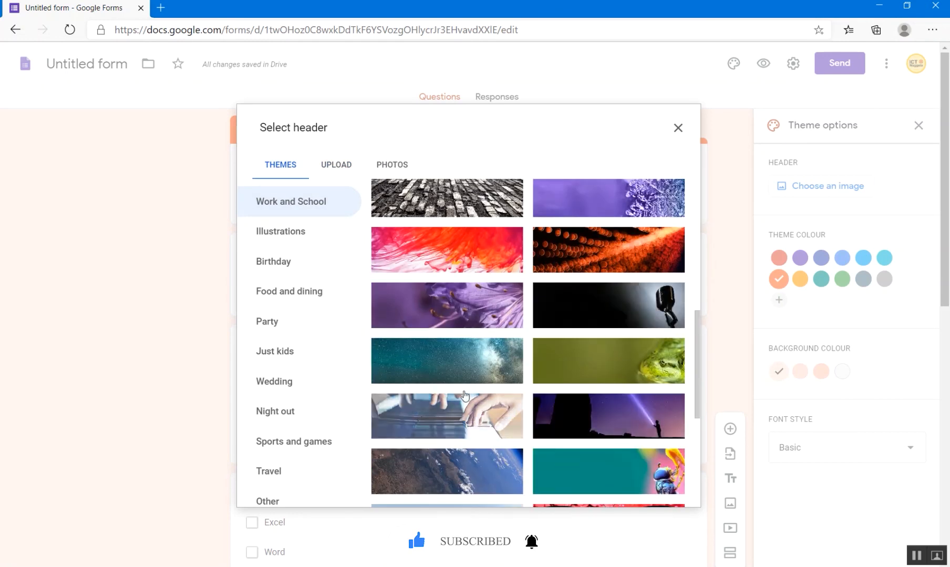
pyautogui.click(456, 362)
pyautogui.click(664, 499)
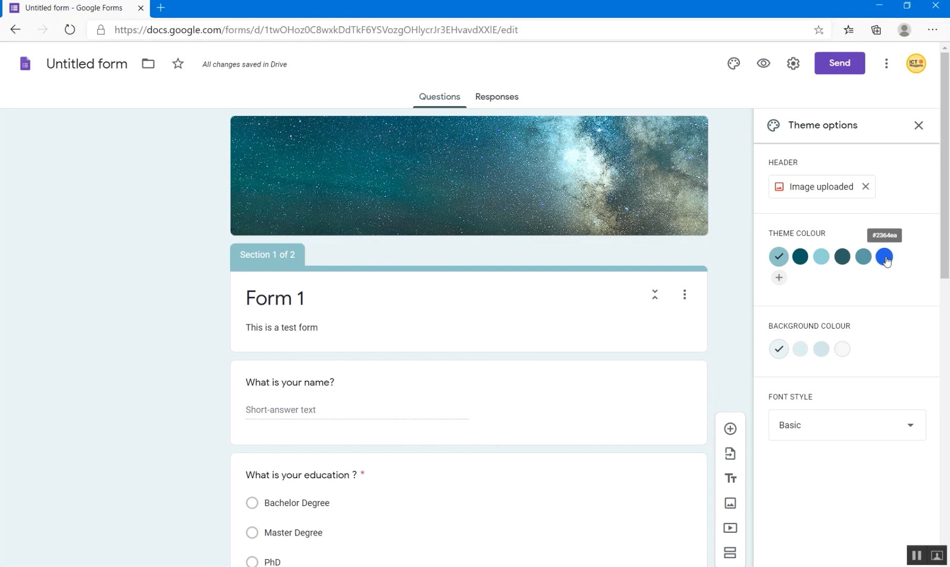
# - Set the theme colour to dark teal and the background to the darkest teal shade
pyautogui.click(797, 258)
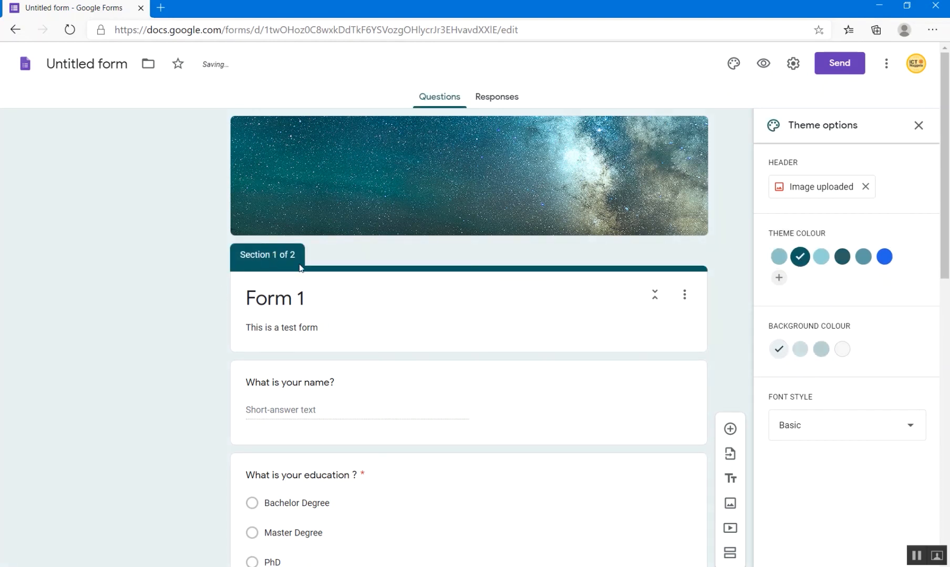
pyautogui.click(821, 348)
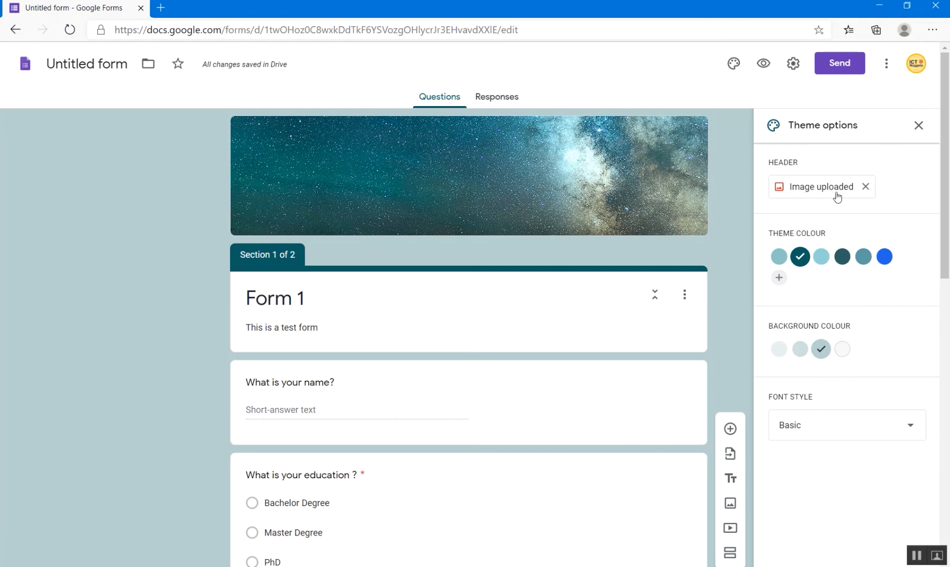
# - Remove the header image, choose the Basic font style and close the theme options
pyautogui.click(865, 188)
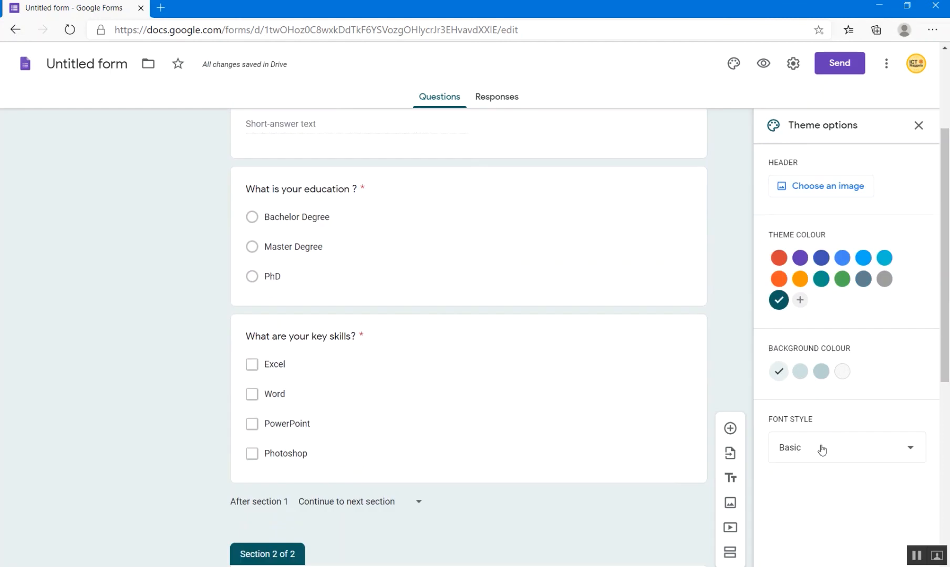
pyautogui.click(913, 450)
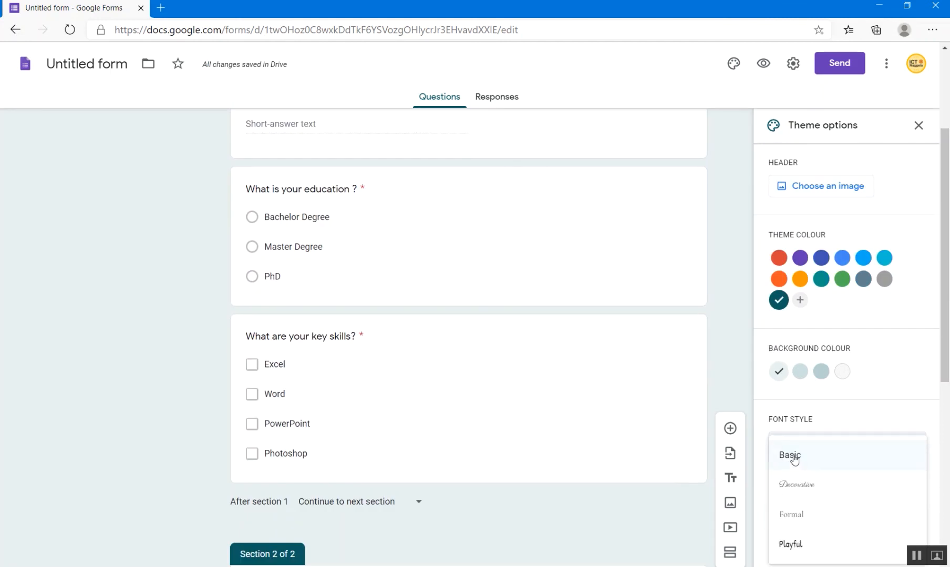
pyautogui.click(813, 455)
pyautogui.scroll(3, 893, 371)
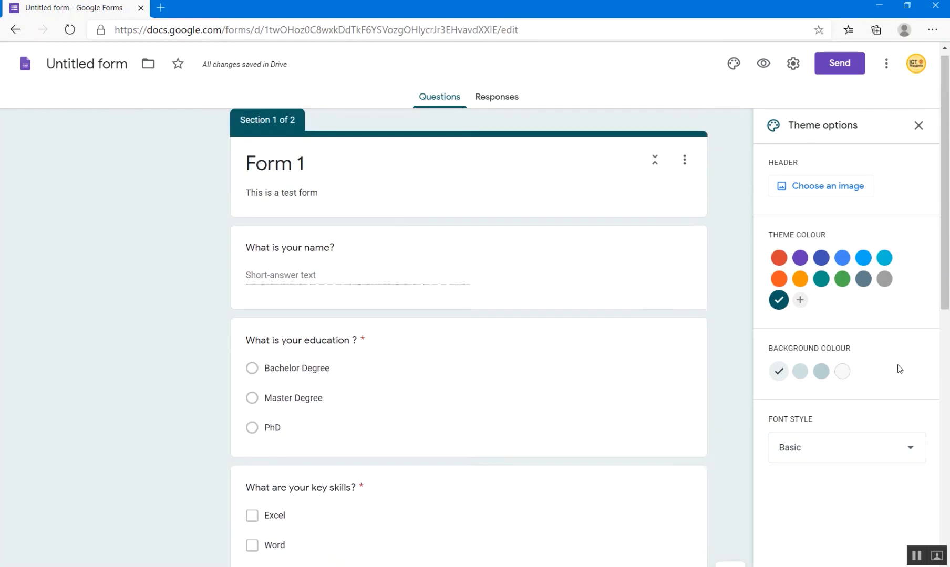
pyautogui.click(919, 127)
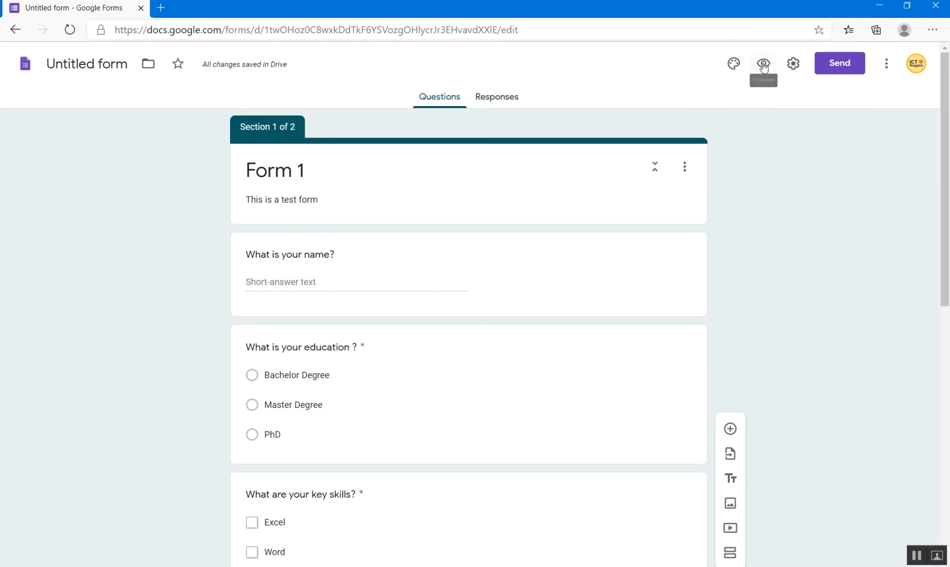
# - Preview the form and answer section 1 with name "abc", Master Degree and the skills Excel, Word and PowerPoint, continuing to Section 2
pyautogui.click(764, 65)
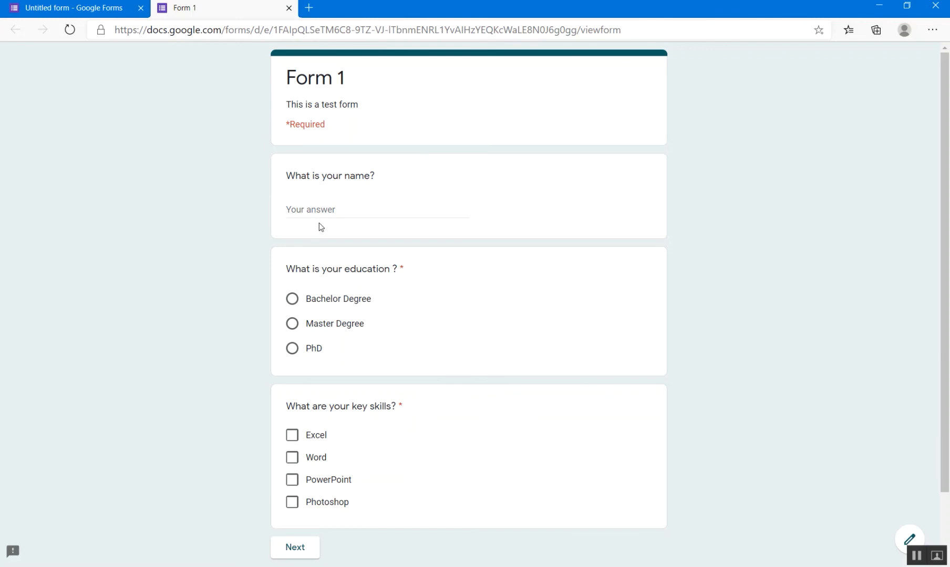
pyautogui.click(344, 213)
pyautogui.write('abc')
pyautogui.click(293, 325)
pyautogui.scroll(-2, 241, 408)
pyautogui.click(293, 358)
pyautogui.click(293, 378)
pyautogui.click(293, 400)
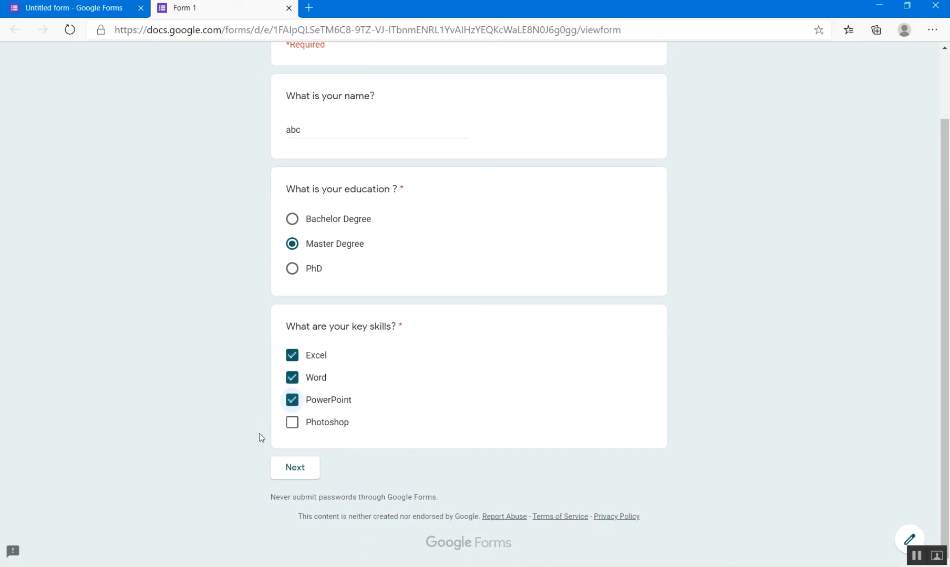
pyautogui.click(307, 476)
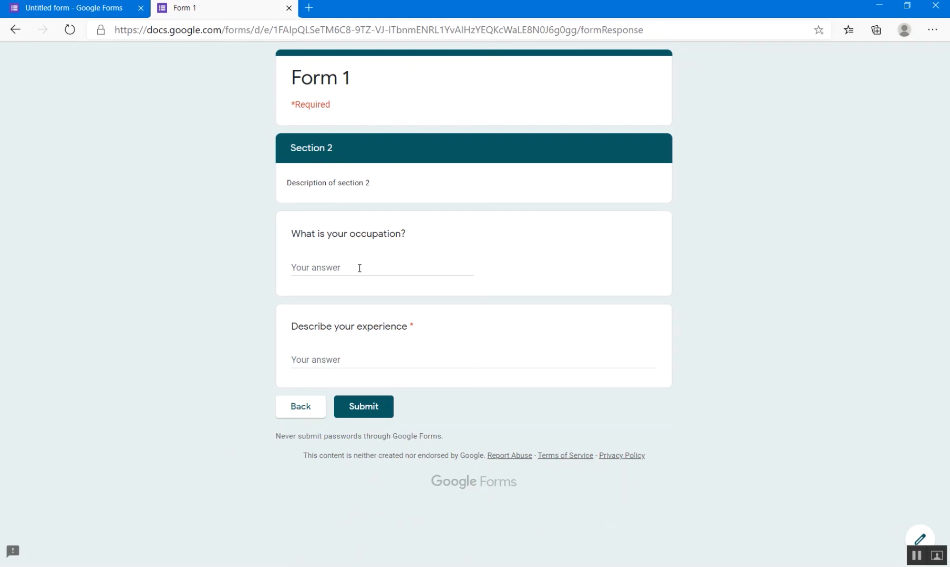
# - Answer "Describe your experience" with "dfddfd", leave the occupation question blank and submit the response
pyautogui.click(353, 360)
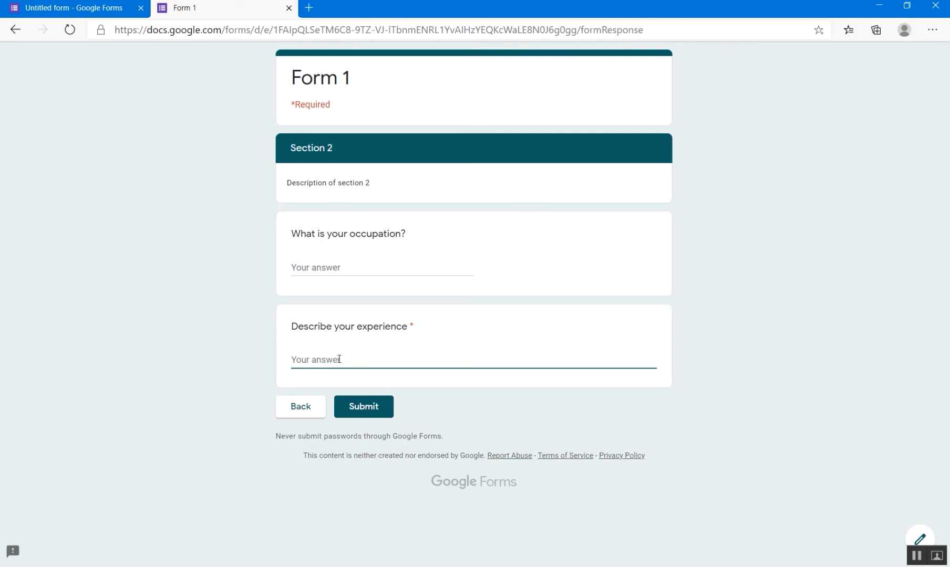
pyautogui.write('dfddfd')
pyautogui.click(370, 410)
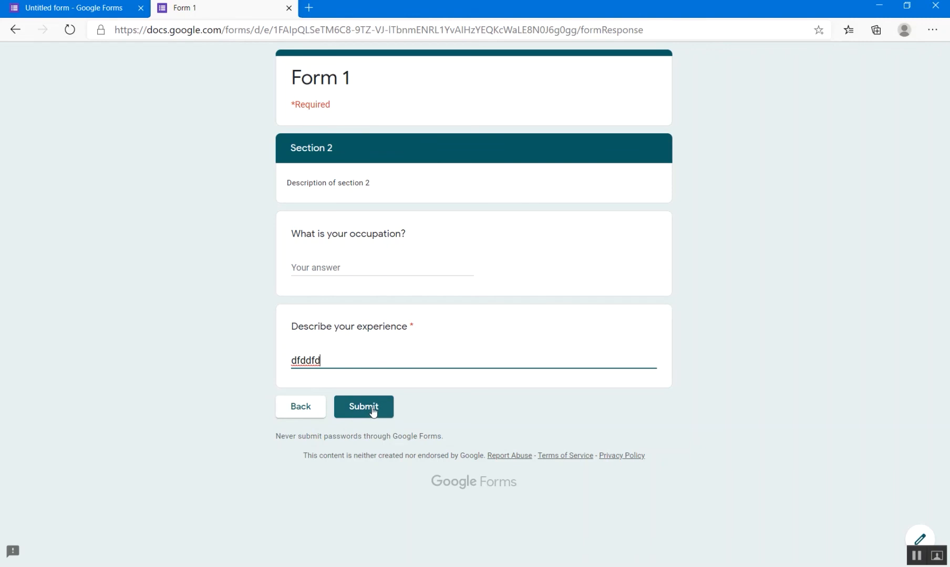
# - Return to the form editor and try Collect email addresses and Limit to 1 response in the general settings, switching each off again
pyautogui.hotkey('ctrl', 'Tab')
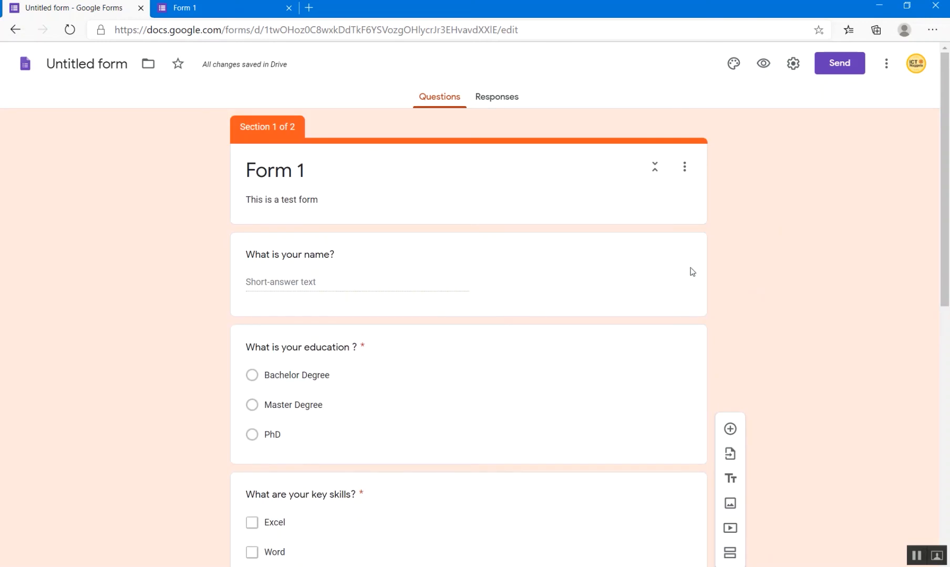
pyautogui.click(793, 65)
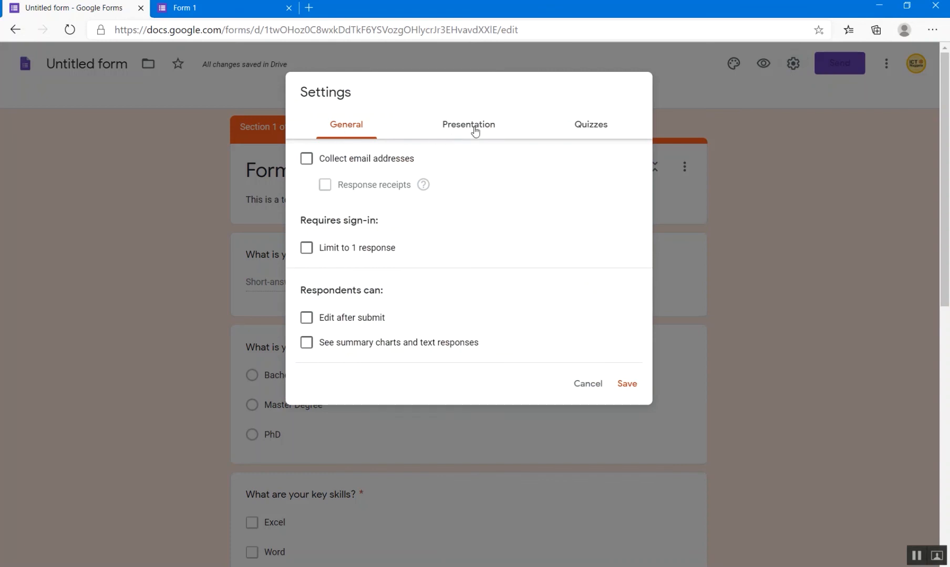
pyautogui.click(306, 159)
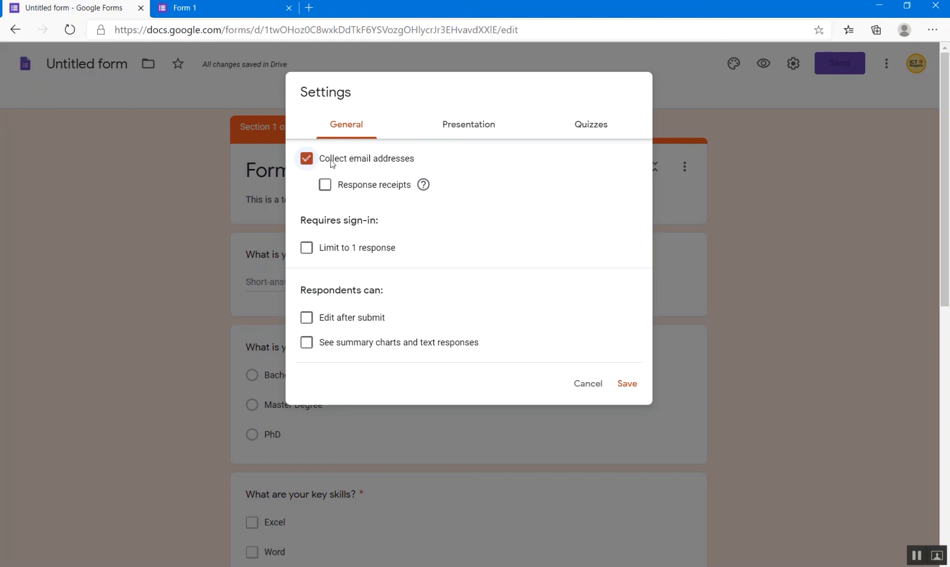
pyautogui.click(307, 160)
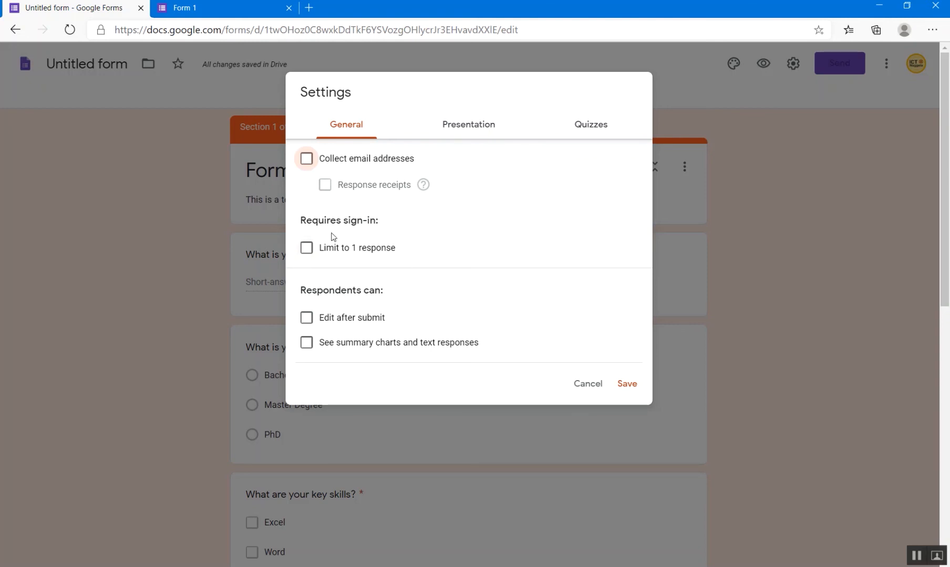
pyautogui.click(307, 250)
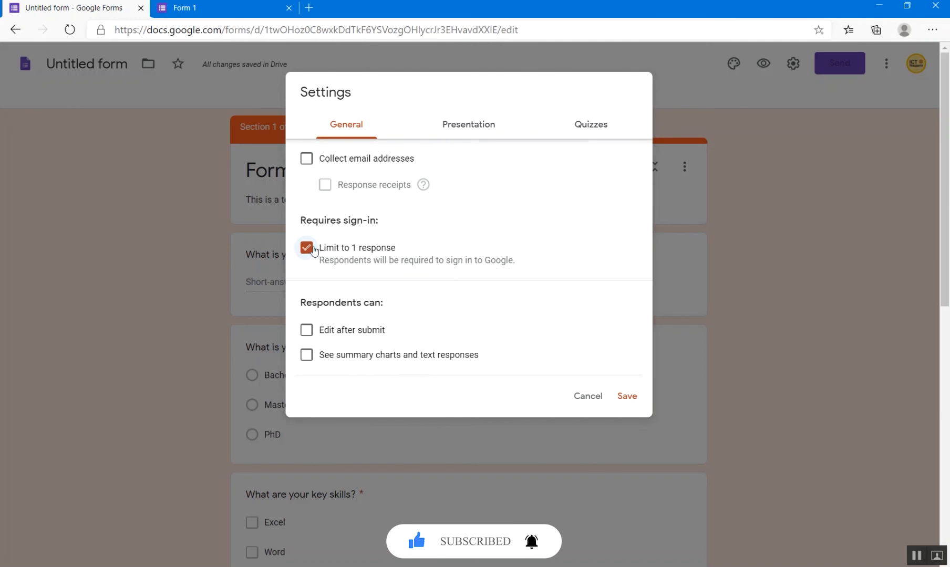
pyautogui.click(307, 248)
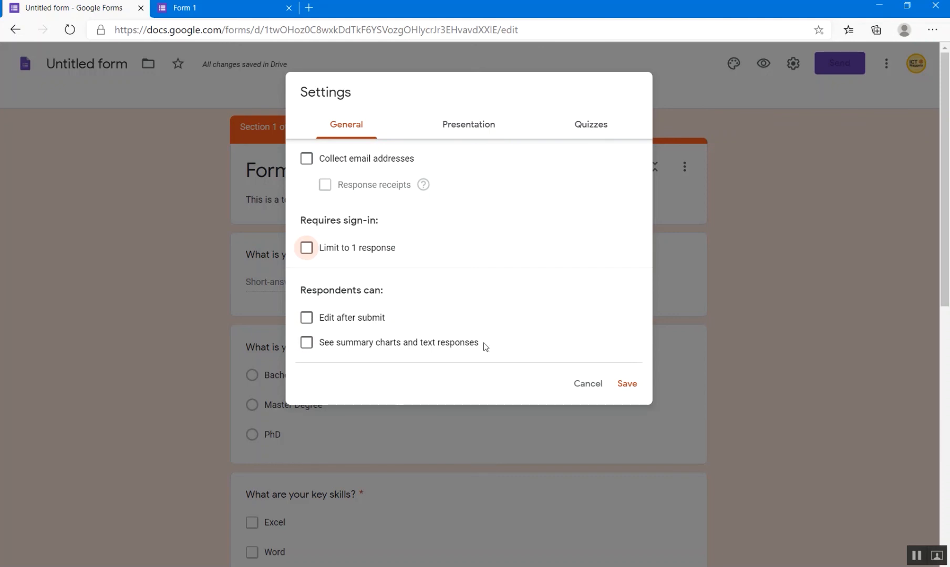
# - Disable the link to submit another response and set the confirmation message to "We have received your form. Thank you for your time."
pyautogui.click(472, 131)
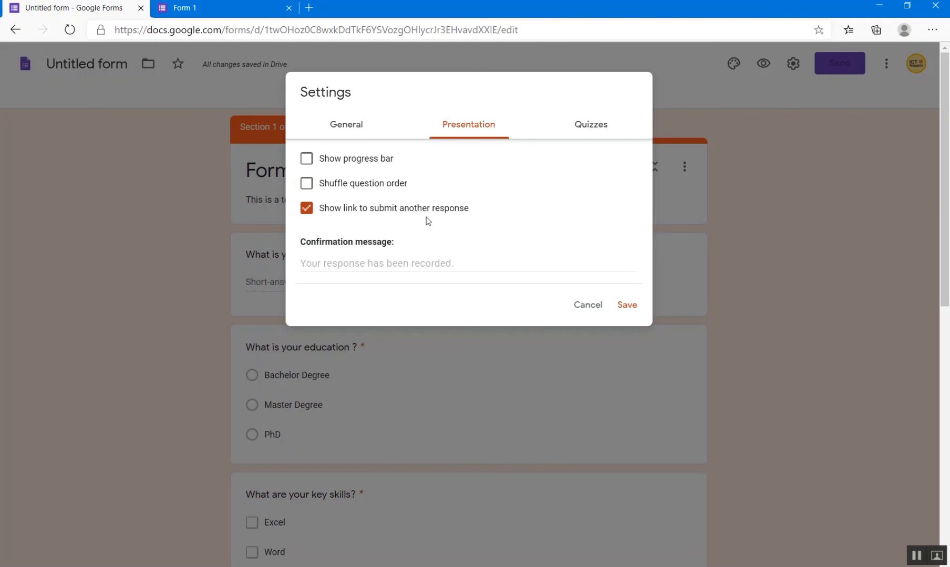
pyautogui.click(307, 210)
pyautogui.click(386, 265)
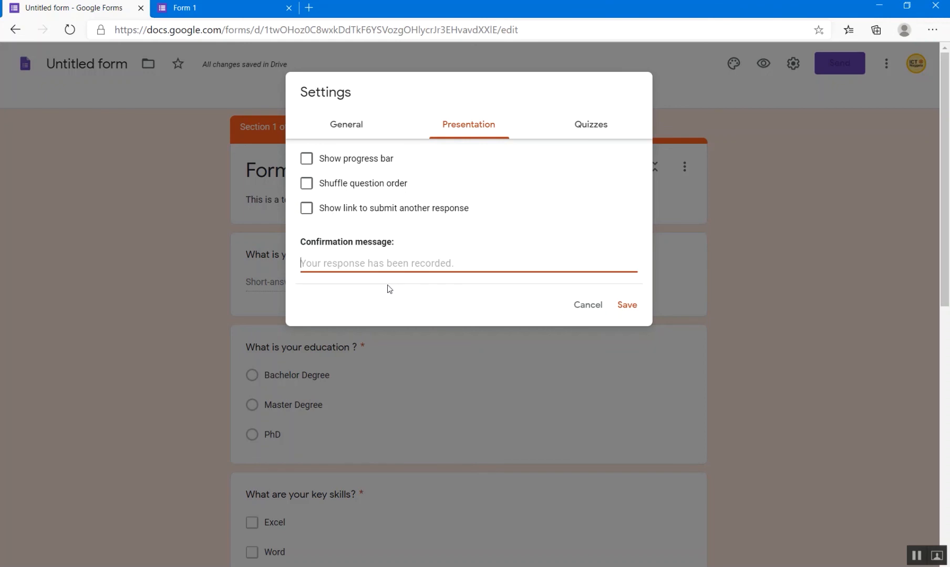
pyautogui.write('We have received your ')
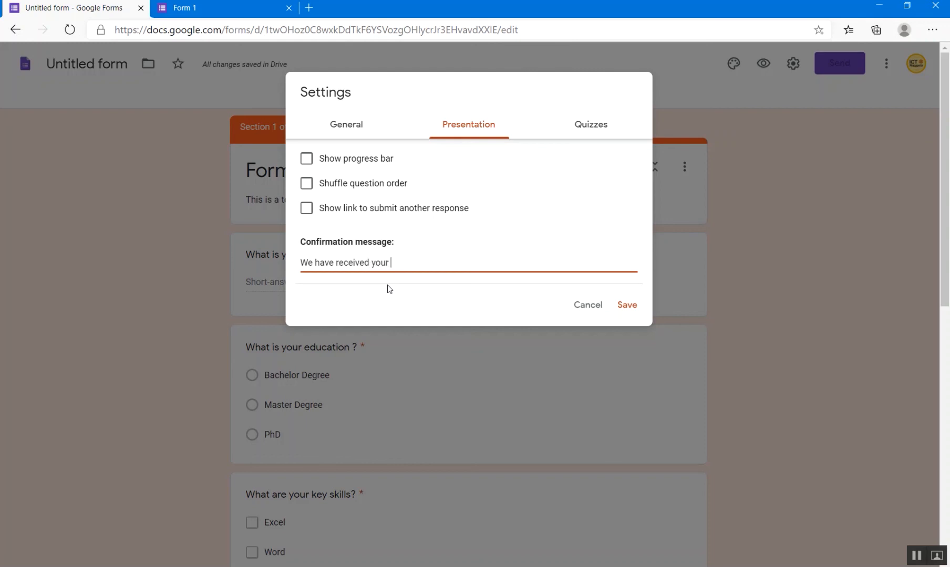
pyautogui.write('form. Than')
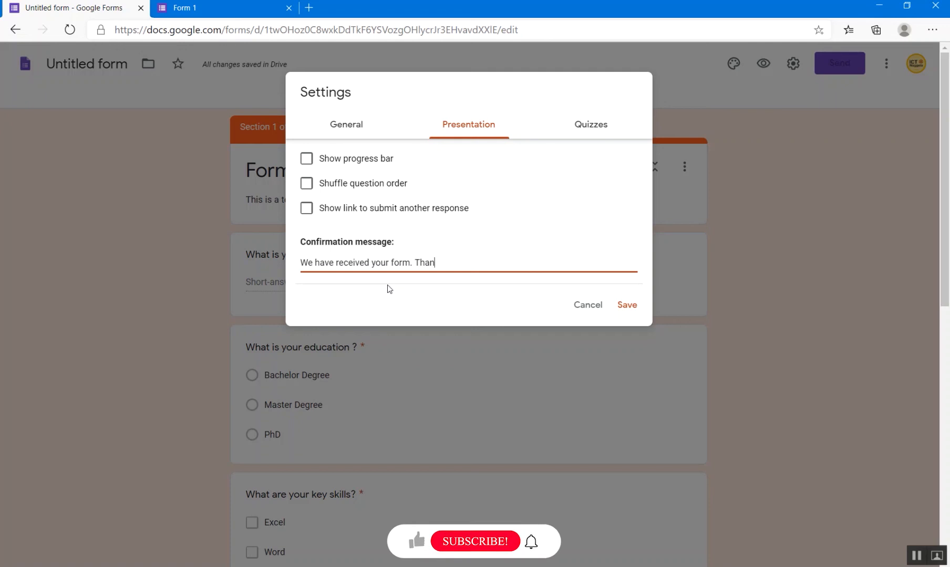
pyautogui.write('k you for your ')
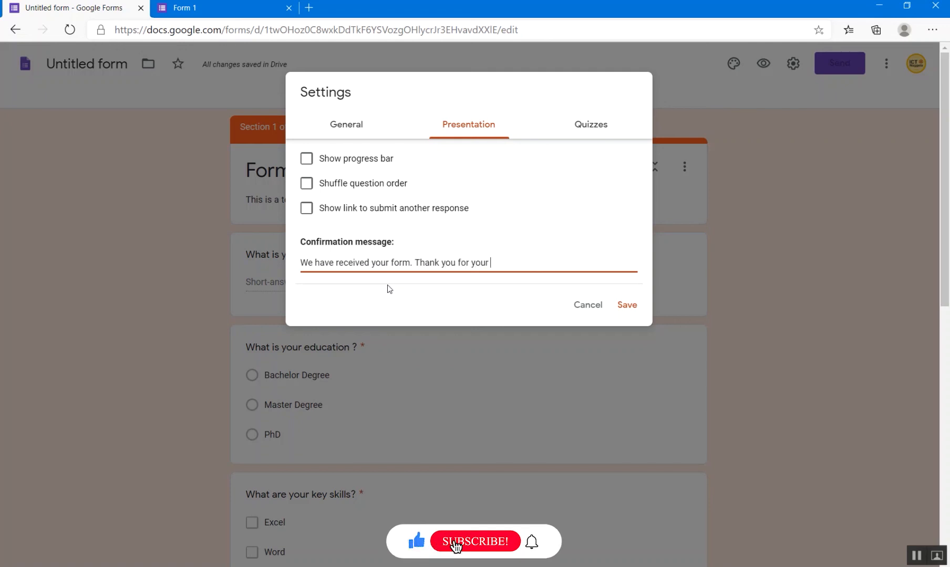
pyautogui.write('time.')
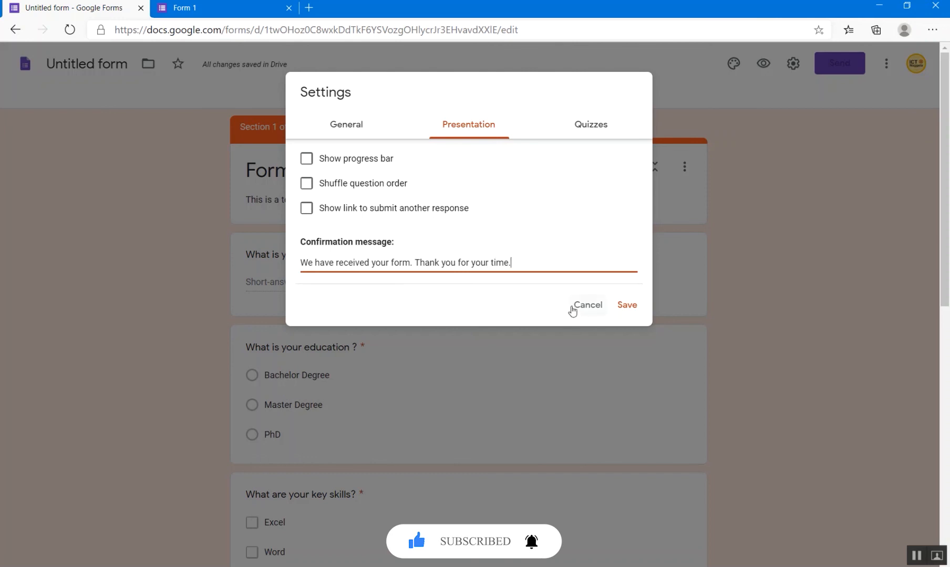
# - Try turning the form into a quiz in the quiz settings, and cancel all settings changes
pyautogui.click(593, 134)
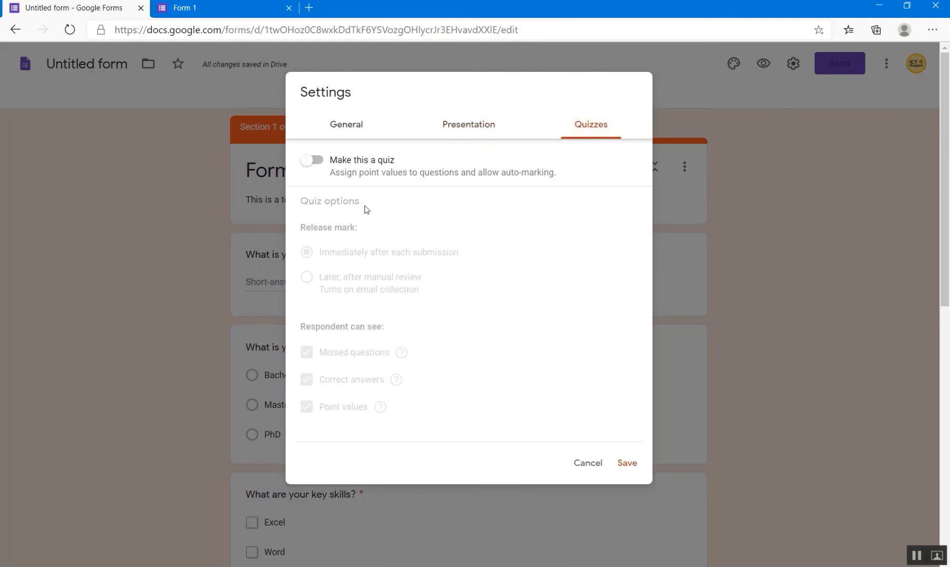
pyautogui.click(317, 163)
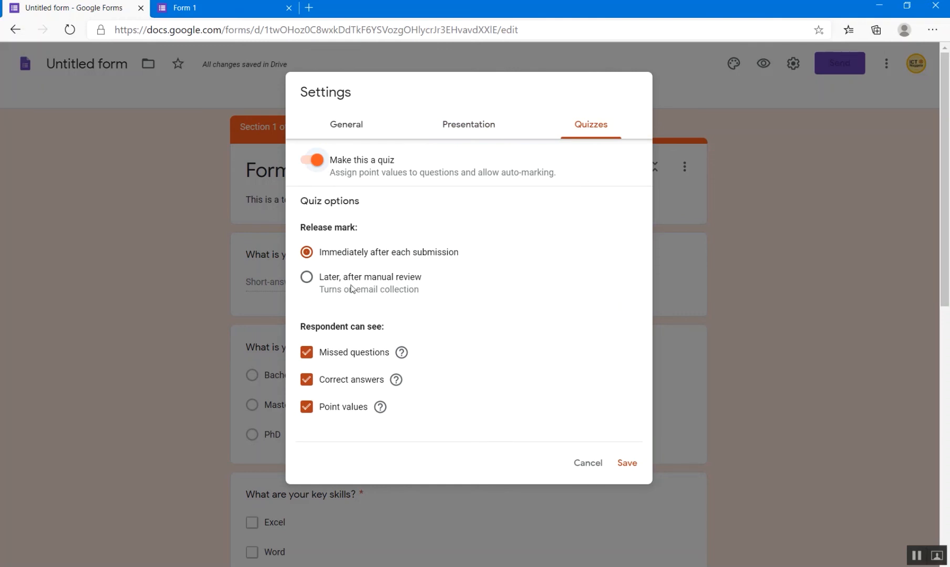
pyautogui.click(590, 465)
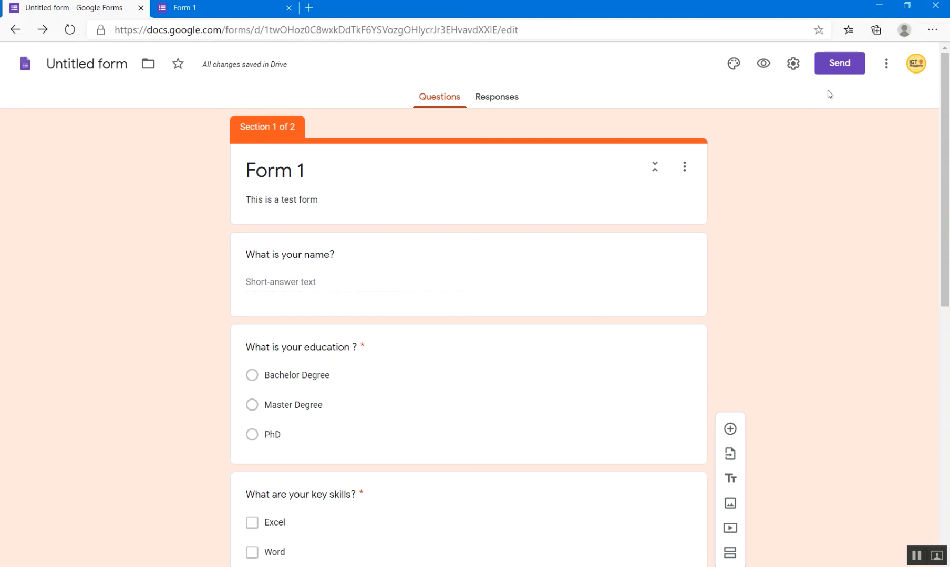
# - Review the form's sending options: the email recipient, subject and message fields, and the shareable link with its Shorten URL option
pyautogui.click(832, 64)
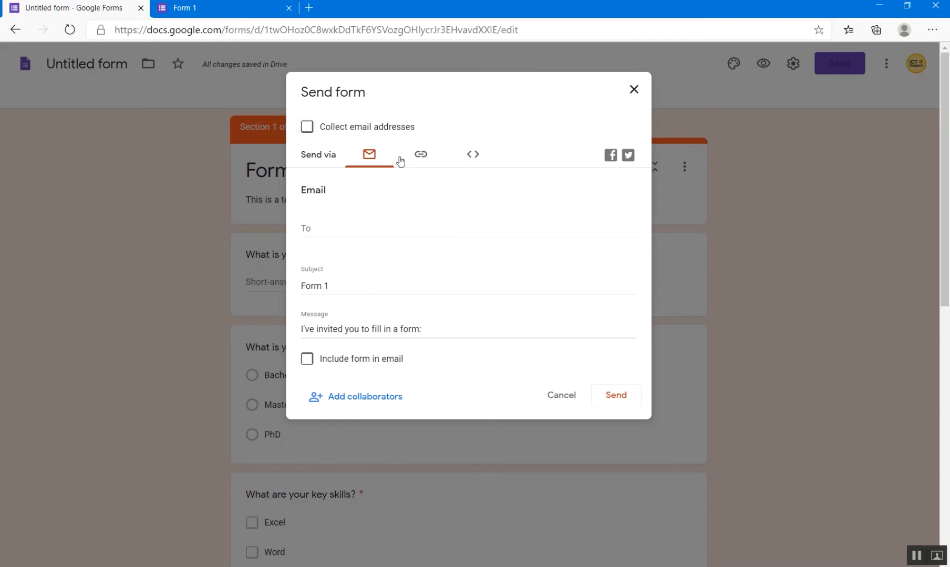
pyautogui.click(318, 228)
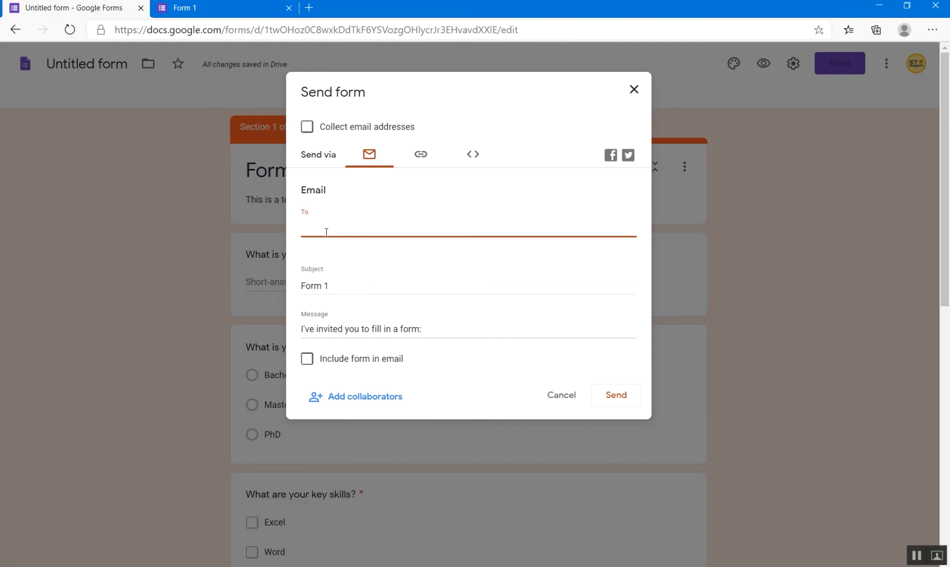
pyautogui.moveTo(344, 290); pyautogui.dragTo(302, 291)
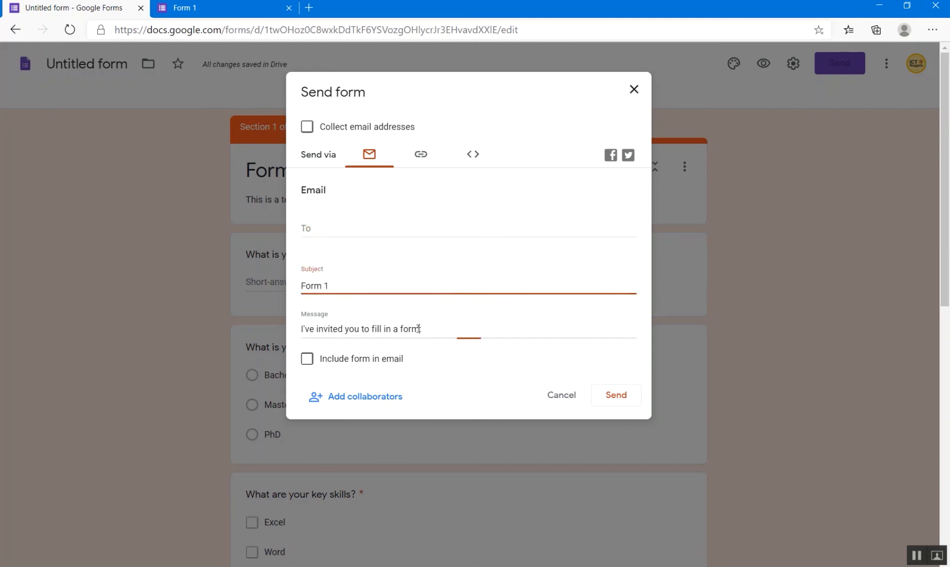
pyautogui.moveTo(419, 329); pyautogui.dragTo(283, 331)
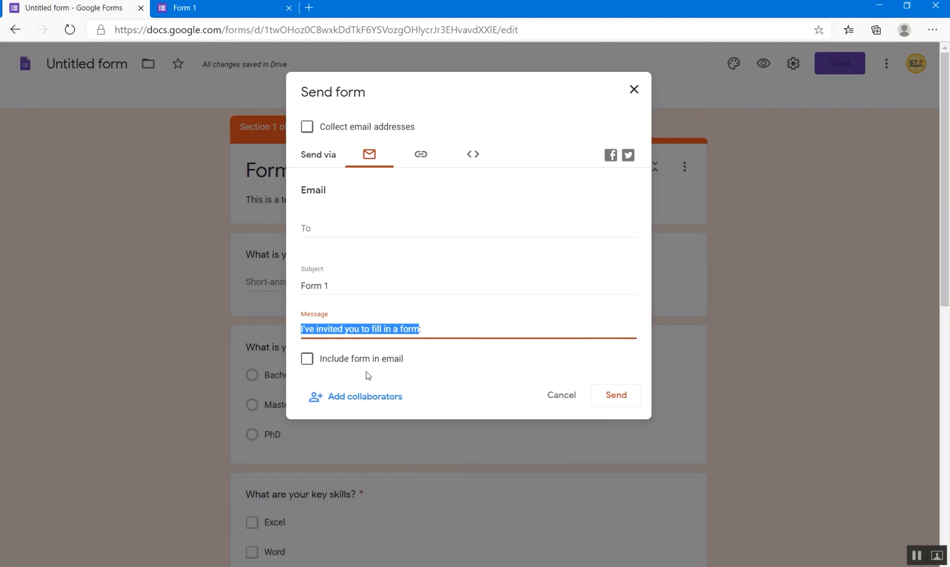
pyautogui.click(383, 163)
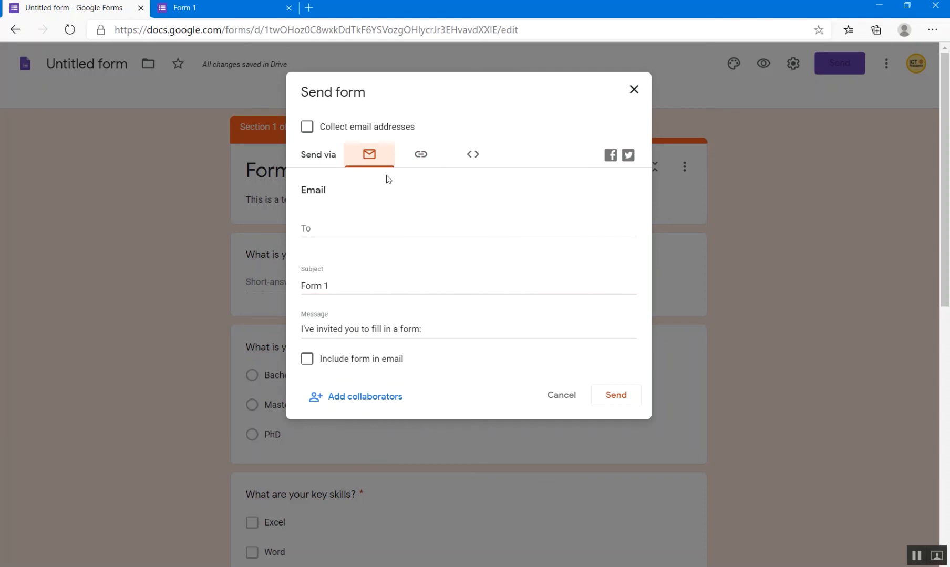
pyautogui.click(422, 155)
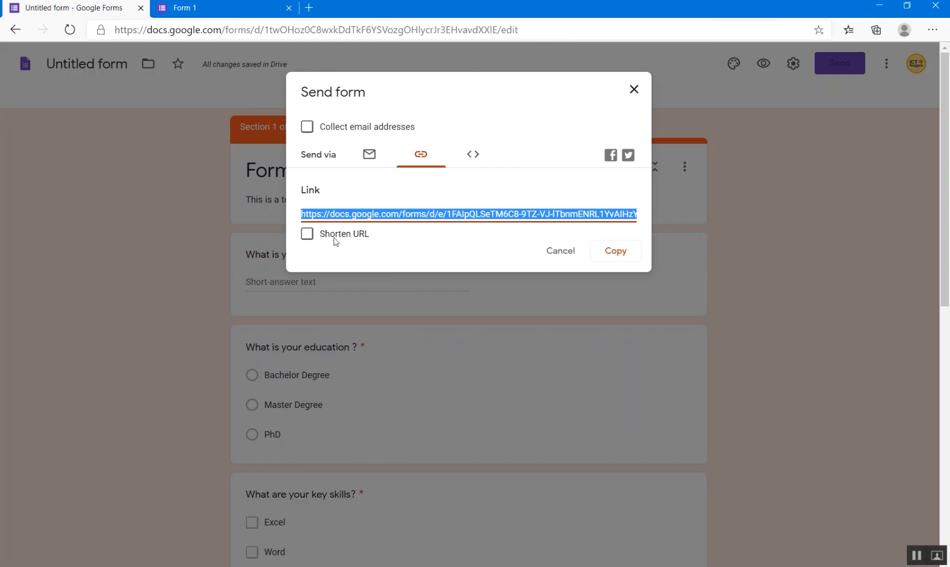
pyautogui.click(307, 235)
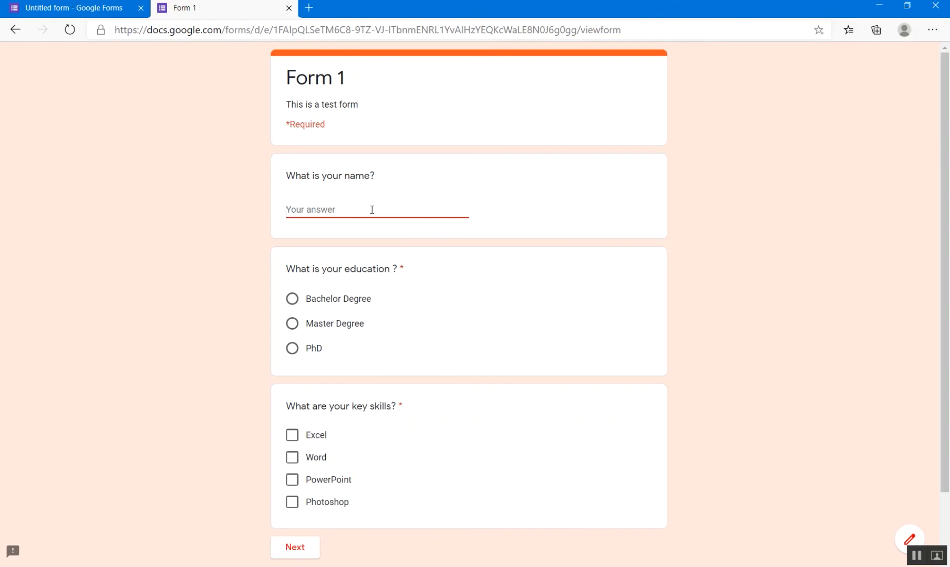
# - Answer the live form's first section with name "afddfd", Master Degree, and the Word and PowerPoint skills, and continue to section 2
pyautogui.write('respoondent')
pyautogui.hotkey('ctrl', 'a')
pyautogui.press('BackSpace')
pyautogui.write('afddfd')
pyautogui.click(293, 323)
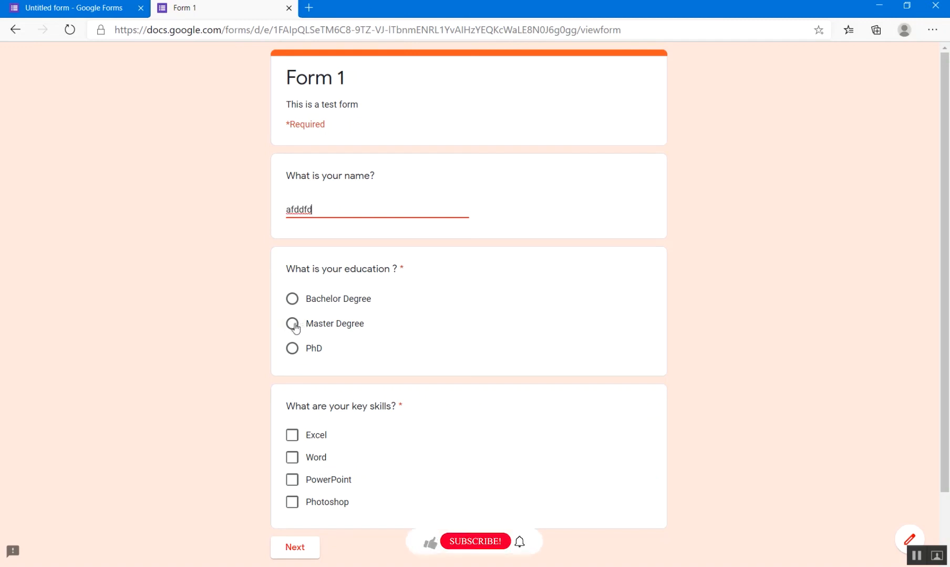
pyautogui.scroll(-2, 293, 324)
pyautogui.click(292, 378)
pyautogui.click(293, 401)
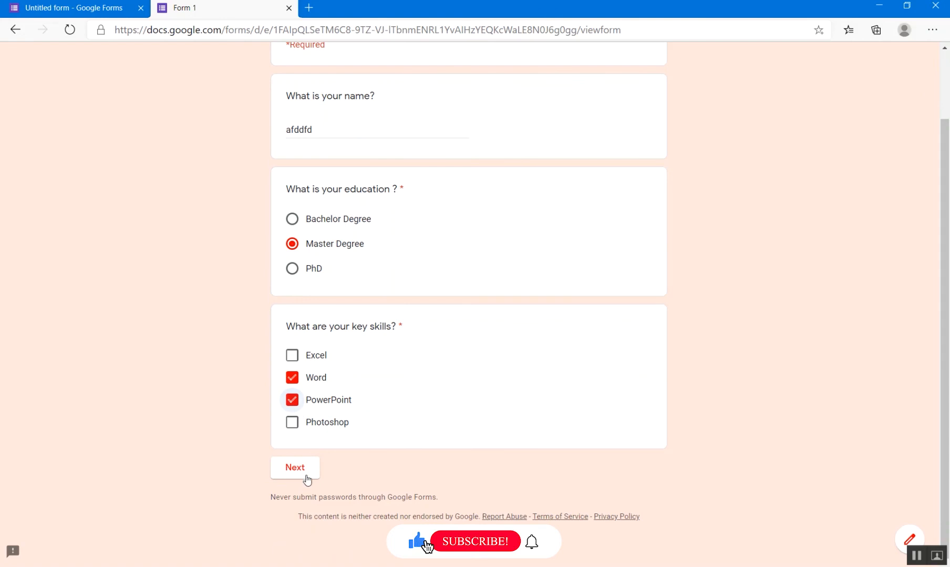
pyautogui.click(301, 471)
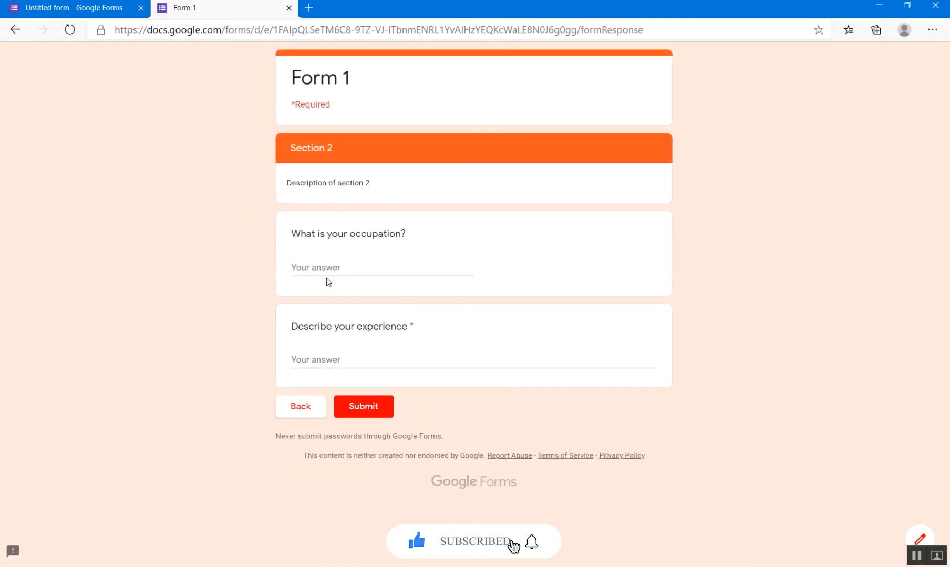
# - Answer the occupation with "dfdfds" and the experience with "dsfdsfdsfds", submit the response and start another one
pyautogui.click(361, 267)
pyautogui.write('dfdfds')
pyautogui.click(353, 355)
pyautogui.write('dsfdsfdsfds')
pyautogui.click(376, 413)
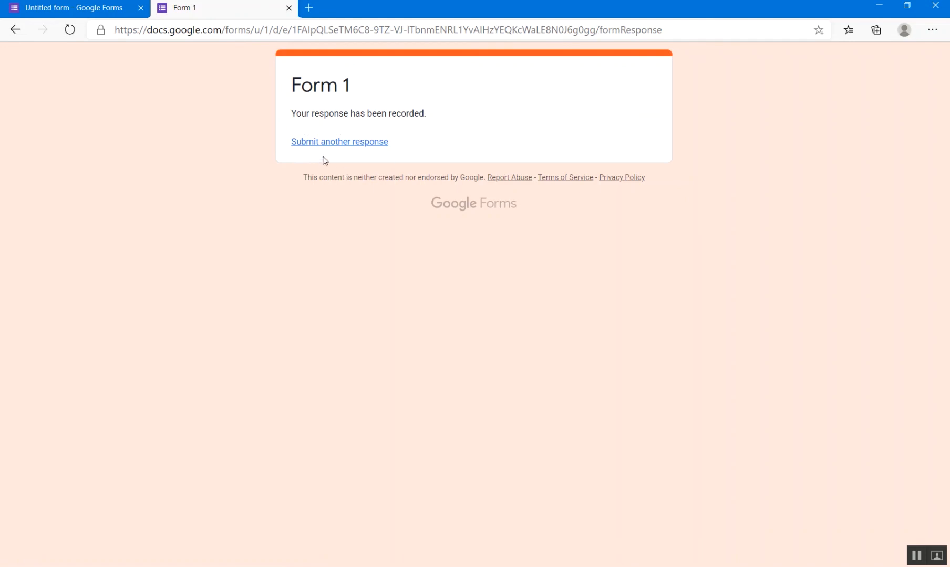
pyautogui.click(366, 147)
# - Return to the form editor and examine the collected responses as a summary, by question and individually
pyautogui.click(101, 8)
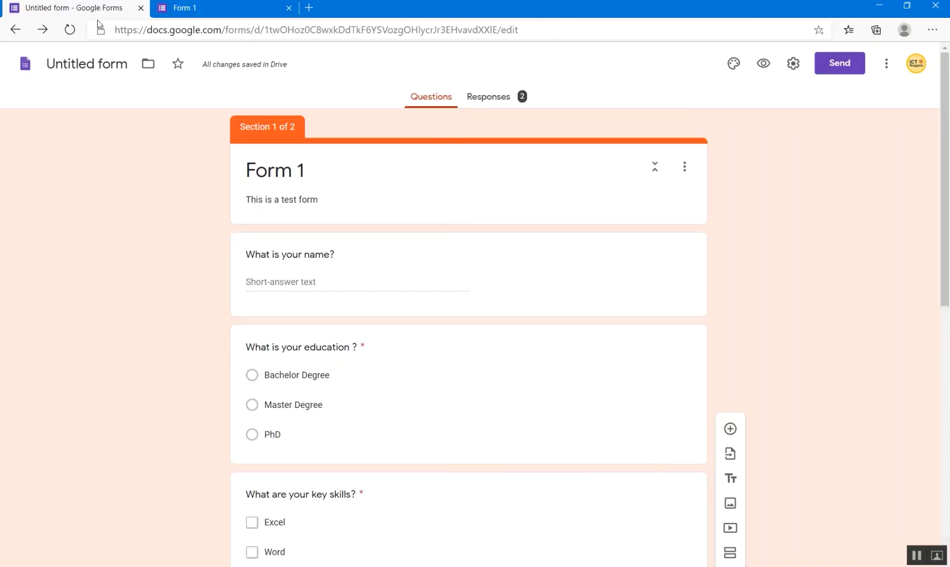
pyautogui.click(493, 104)
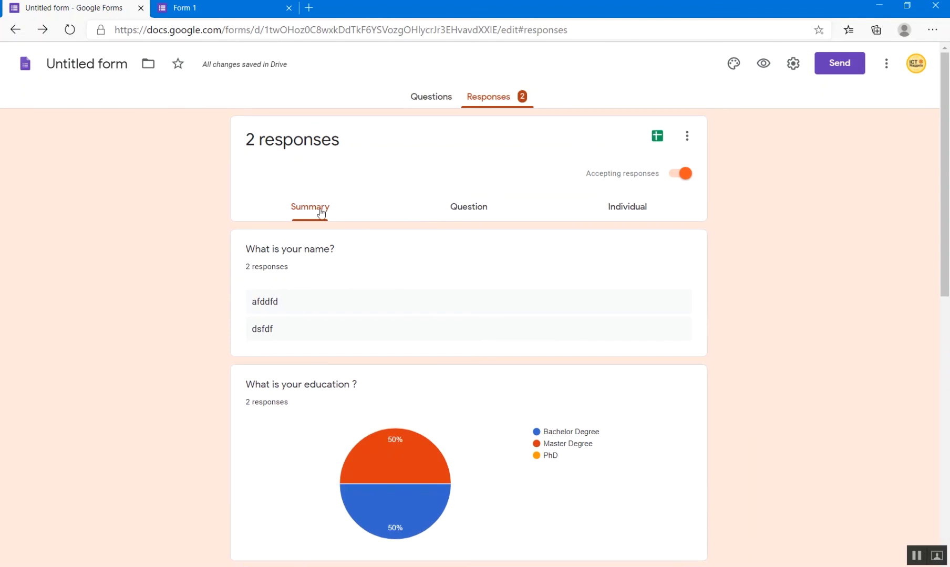
pyautogui.click(468, 211)
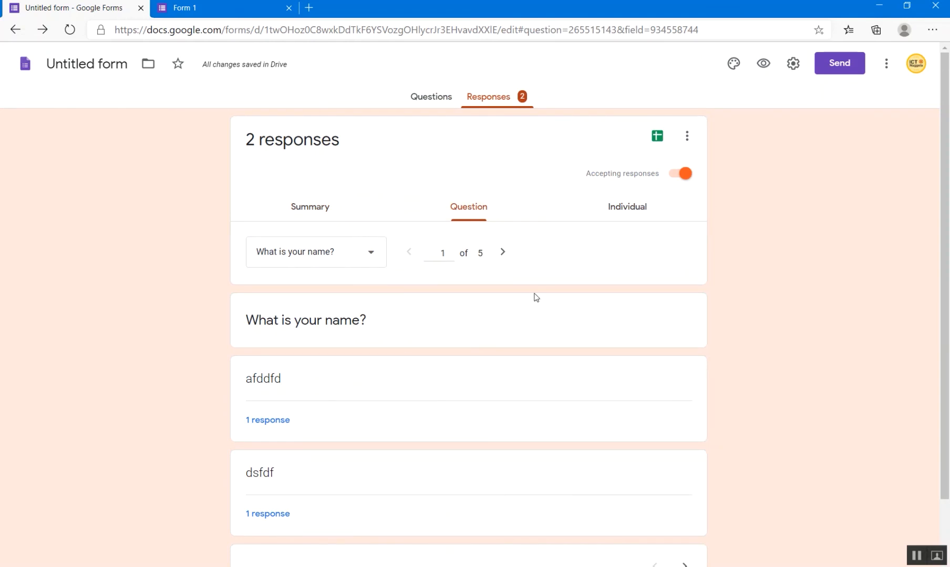
pyautogui.click(625, 212)
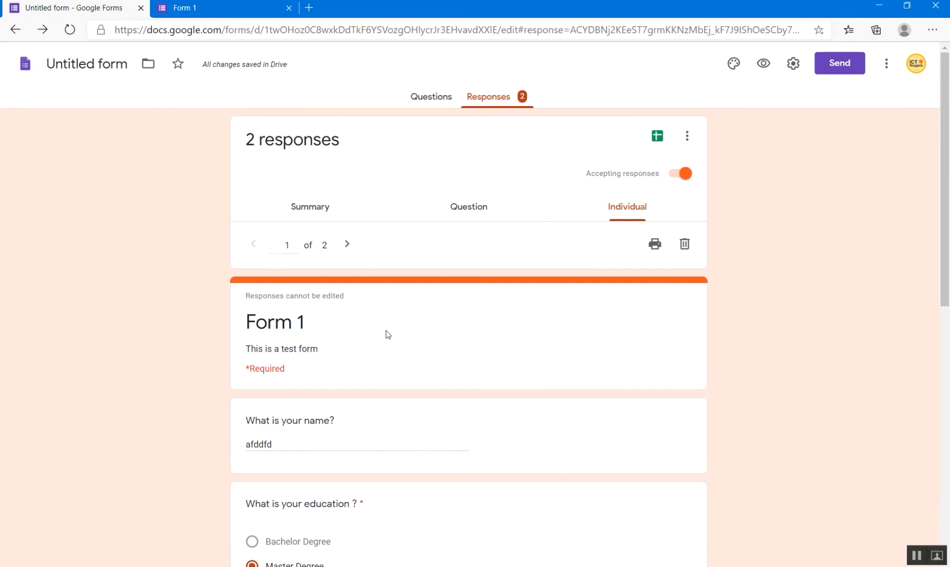
pyautogui.scroll(-2, 384, 393)
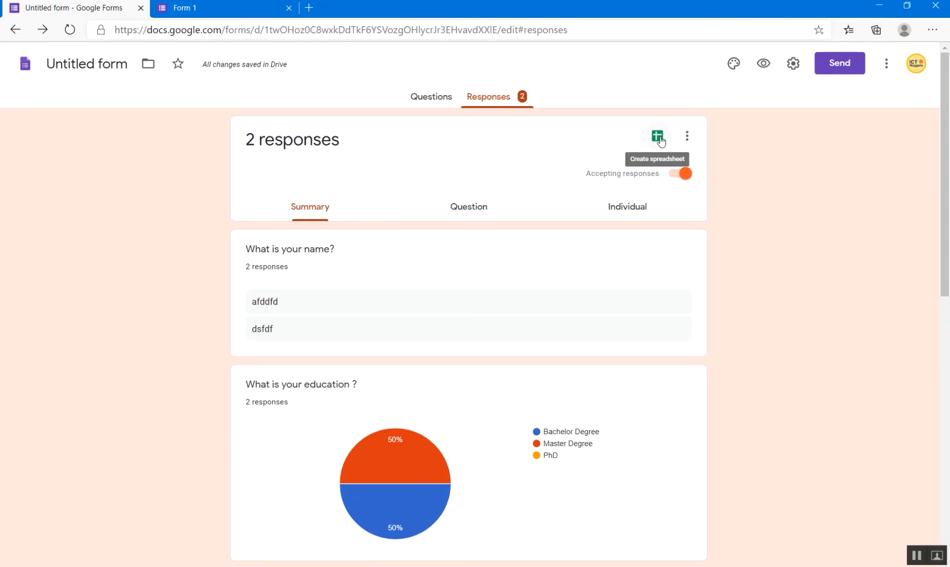
# - Create a new spreadsheet named "Untitled form (Responses)" as the destination for the form's responses
pyautogui.click(658, 138)
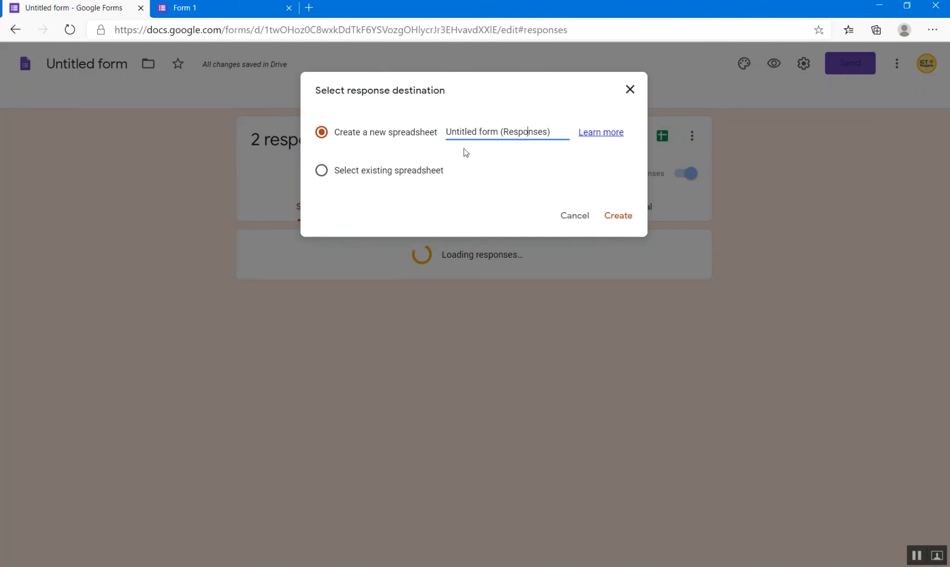
pyautogui.click(618, 219)
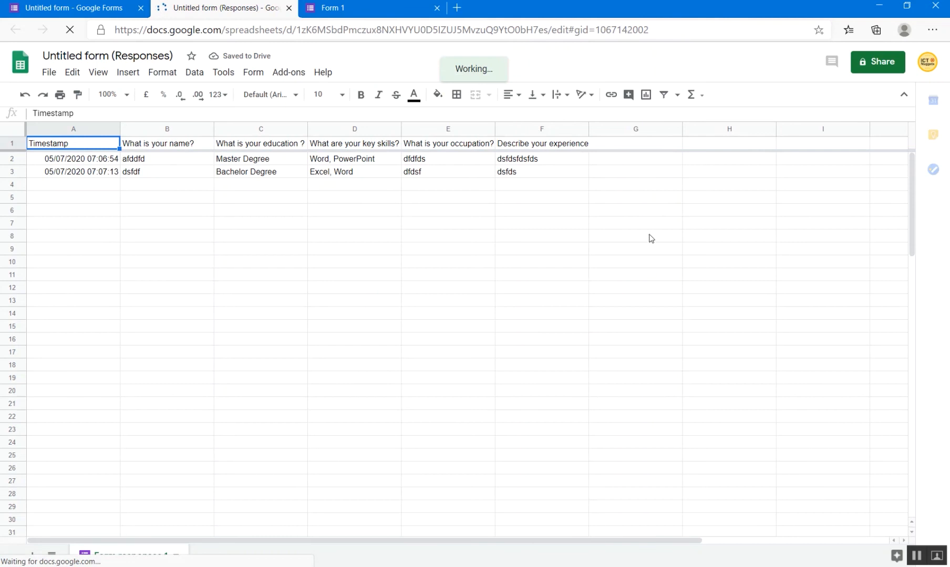
# - Examine the first response's row in the spreadsheet, from its timestamp and name through to the experience answer
pyautogui.click(447, 235)
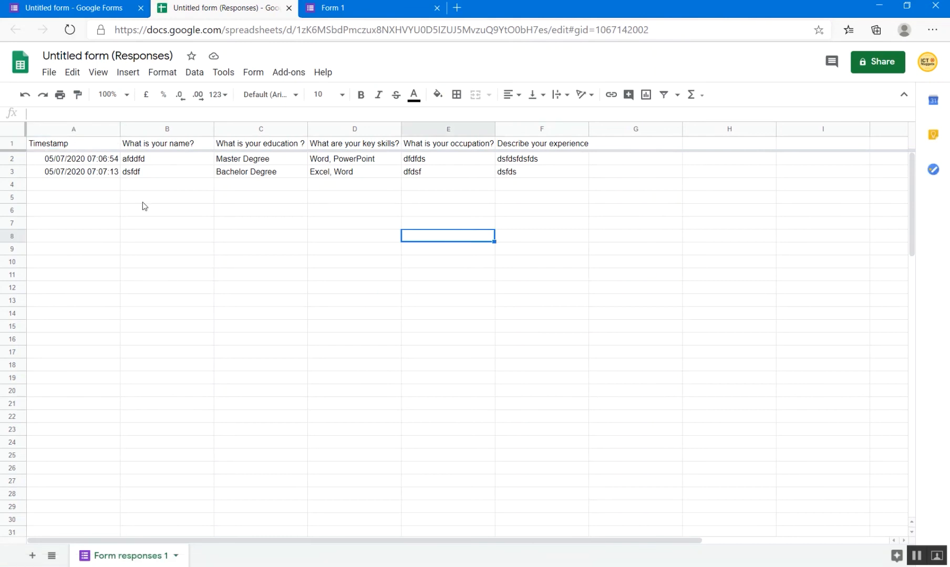
pyautogui.click(79, 162)
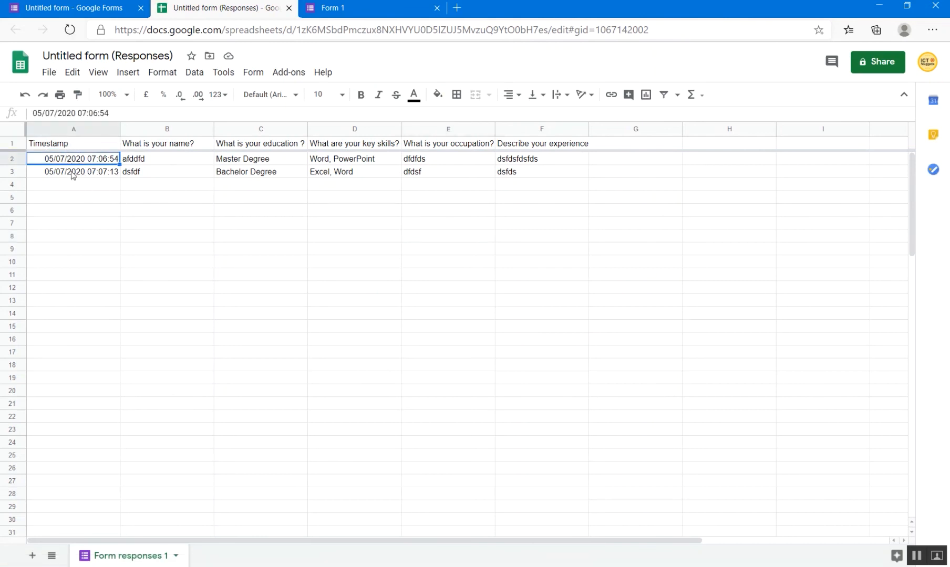
pyautogui.click(177, 164)
pyautogui.click(262, 163)
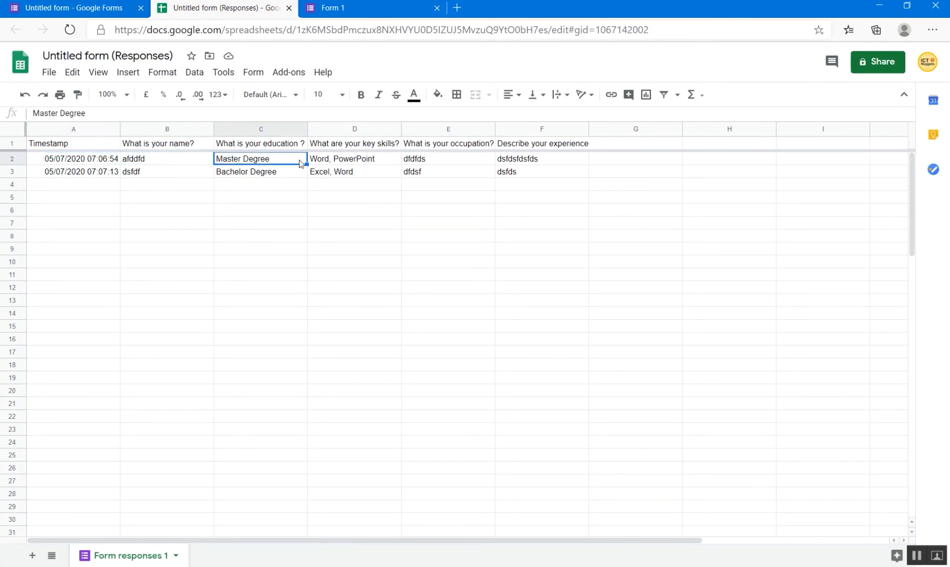
pyautogui.click(338, 163)
pyautogui.click(434, 163)
pyautogui.click(537, 163)
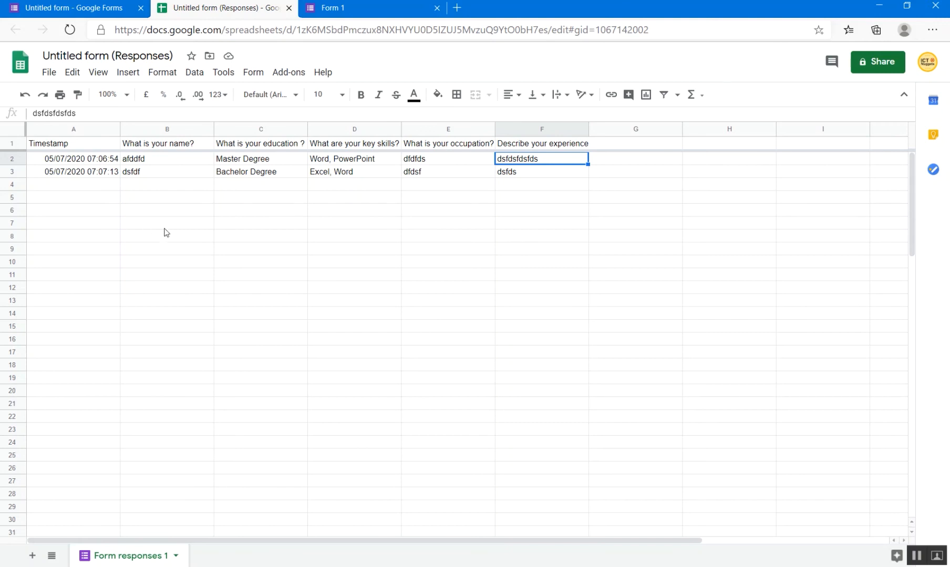
# - Return to the form's responses and try turning off Accepting responses, switching it back on
pyautogui.click(103, 11)
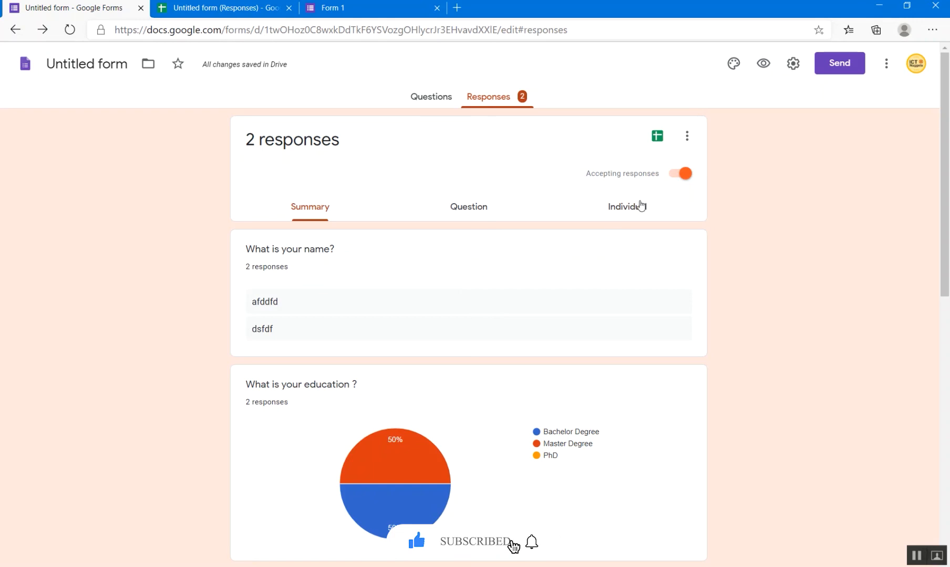
pyautogui.click(680, 174)
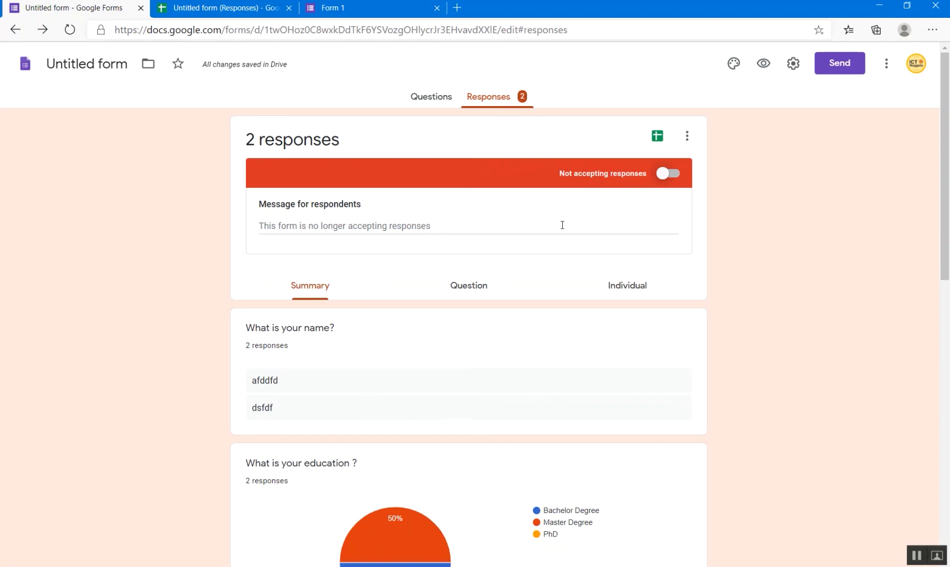
pyautogui.click(677, 180)
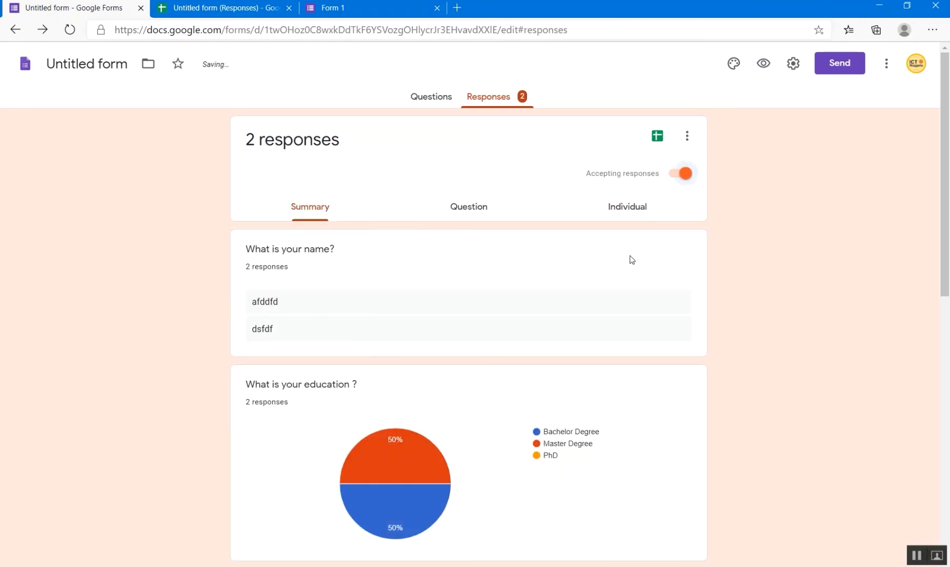